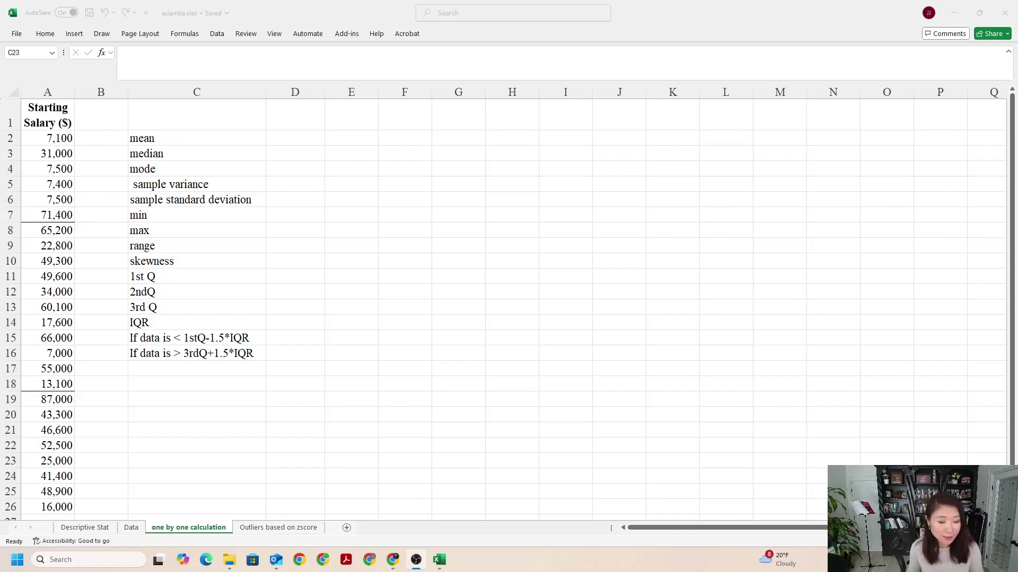
pyautogui.click(197, 292)
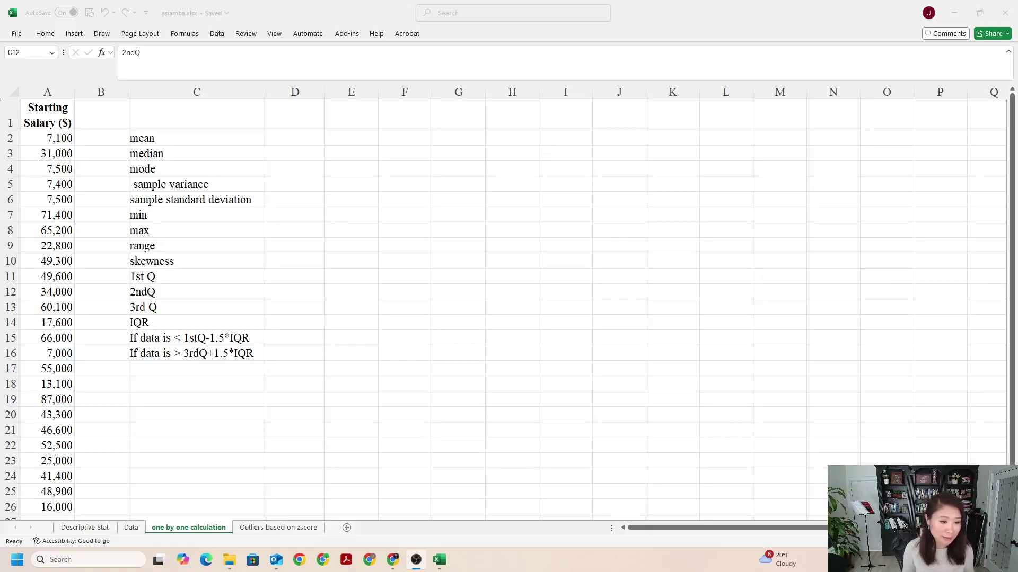
pyautogui.click(168, 136)
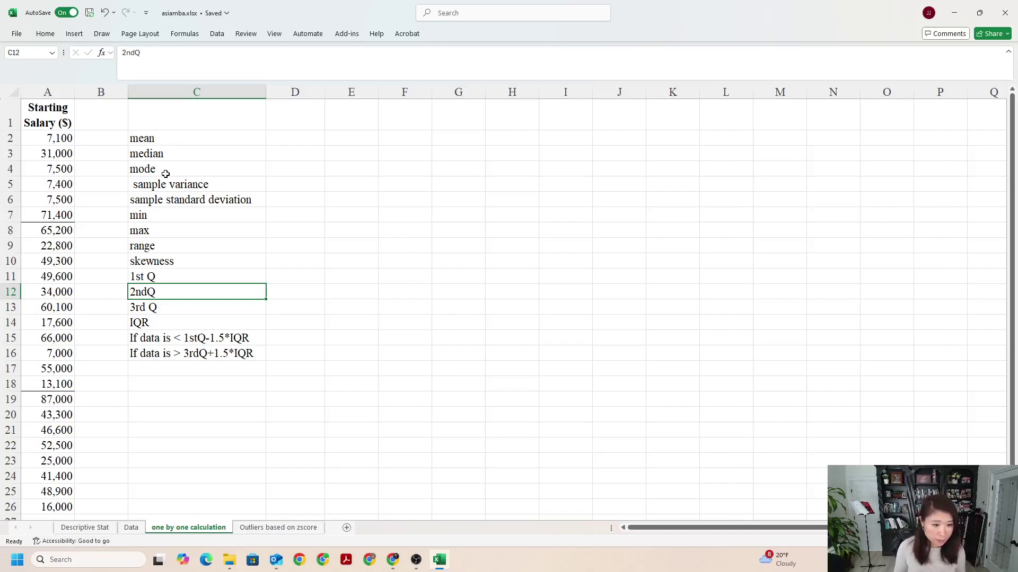
pyautogui.click(165, 140)
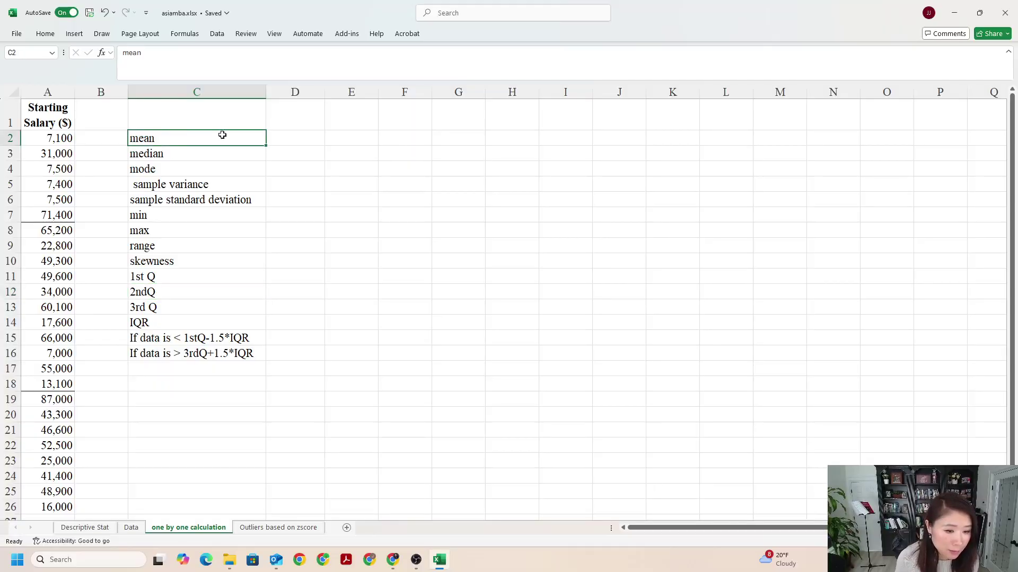
# Calculate the mean of the starting salaries in A2:A26 in cell D2 with the AVERAGE function.
pyautogui.click(285, 138)
pyautogui.write('=')
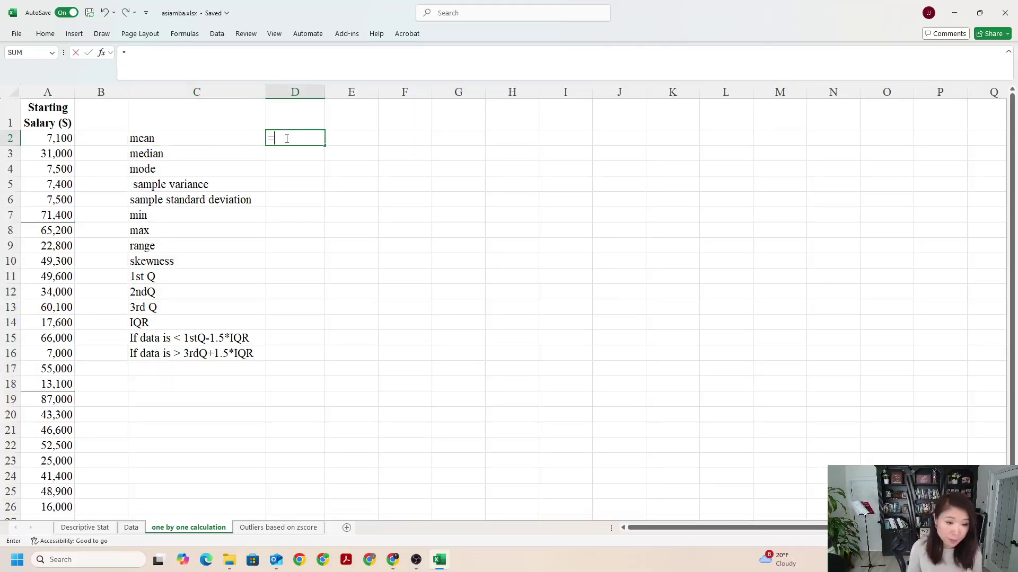
pyautogui.write('average(')
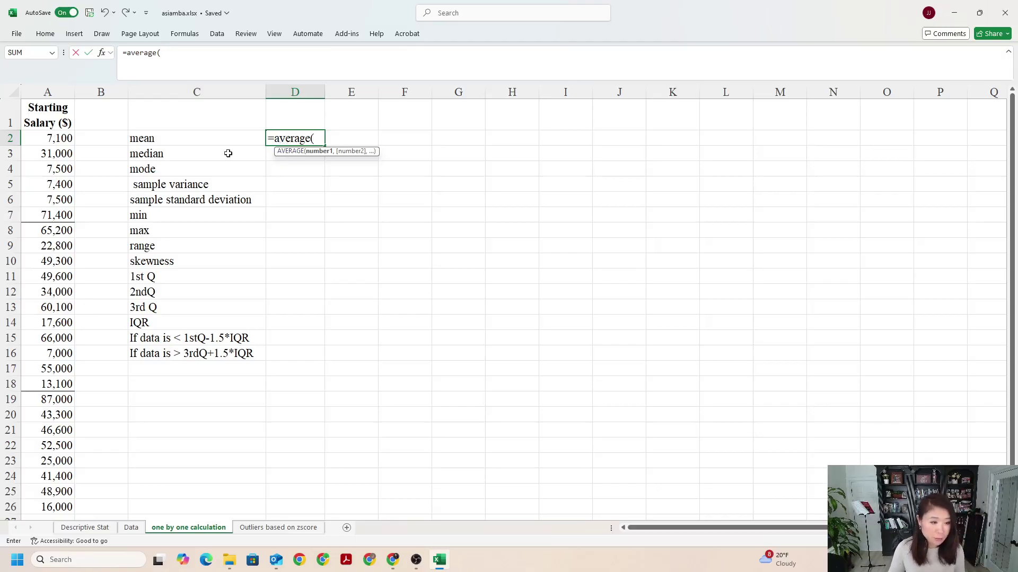
pyautogui.moveTo(56, 137); pyautogui.dragTo(32, 510)
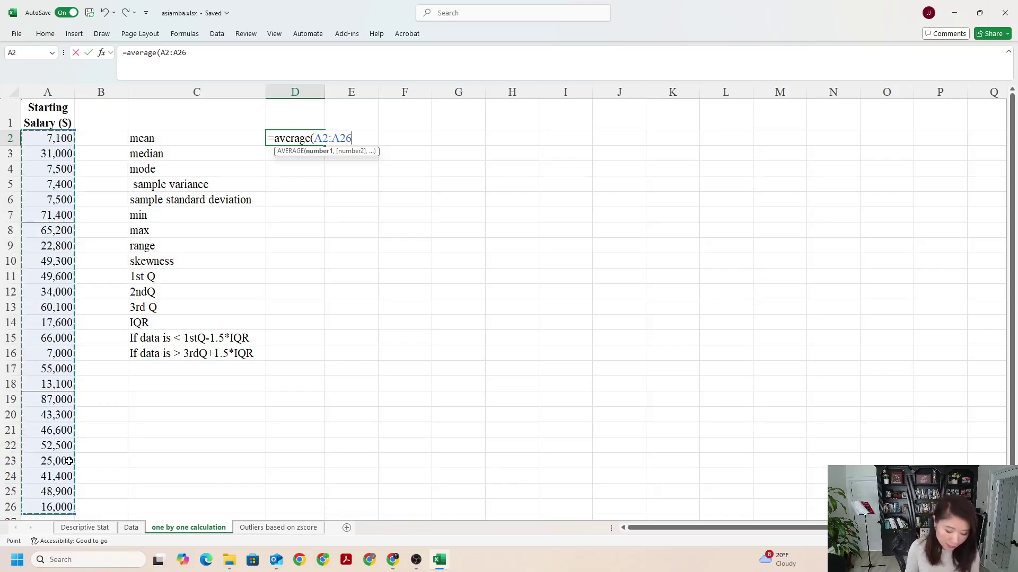
pyautogui.write(')')
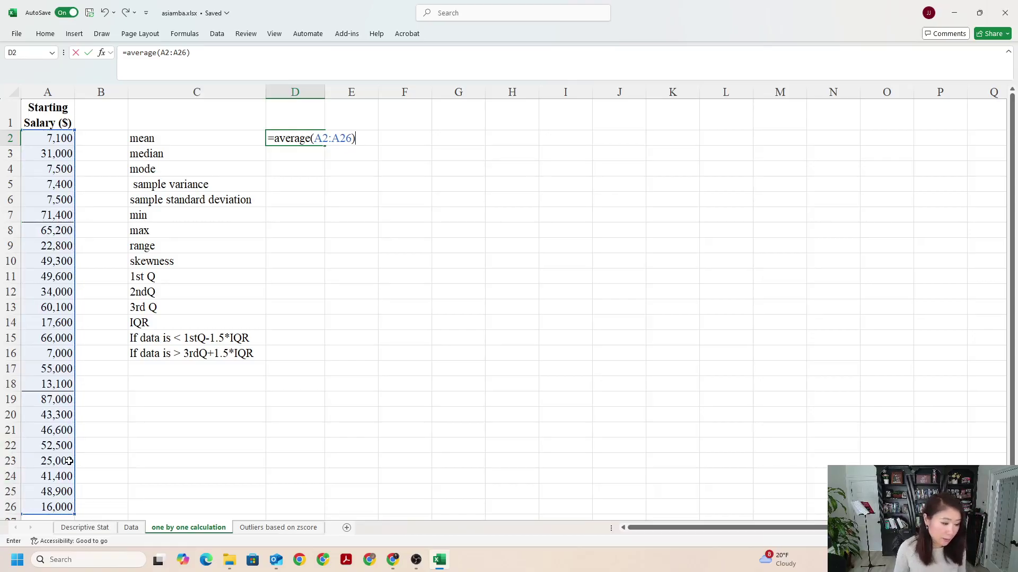
pyautogui.press('Return')
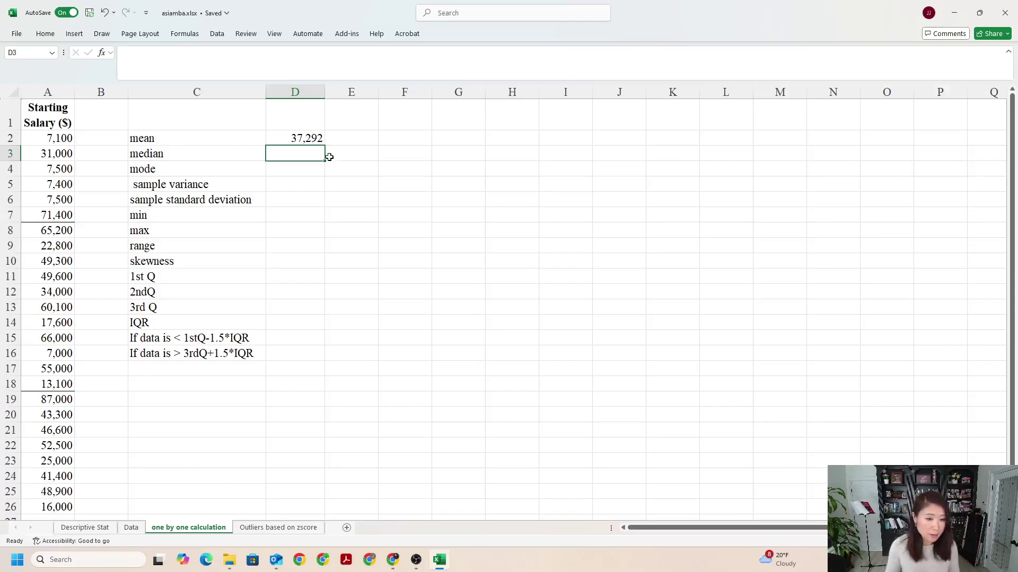
# Calculate the median of the starting salaries in A2:A26 in cell D3 with the MEDIAN function.
pyautogui.write('=')
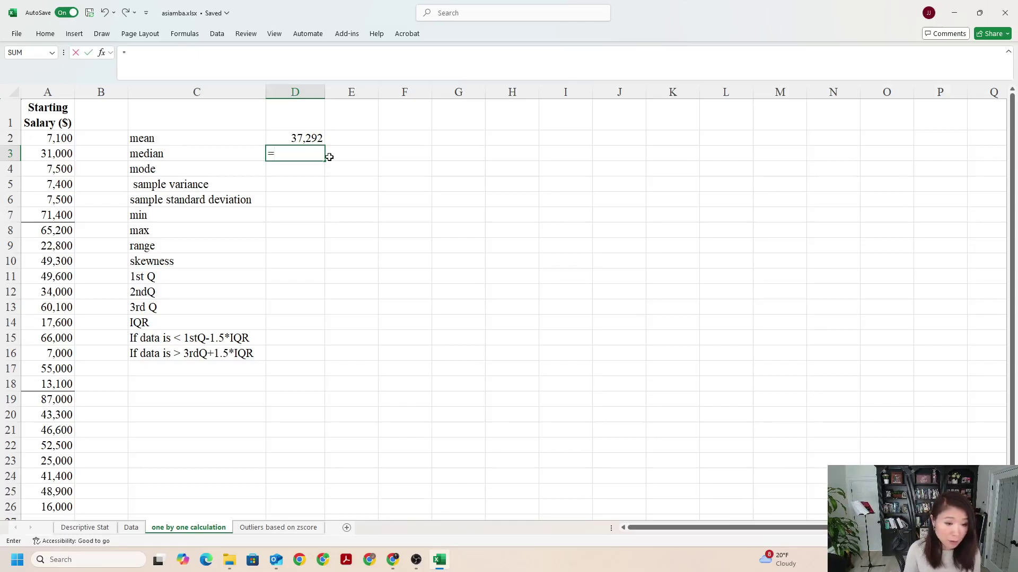
pyautogui.write('median(')
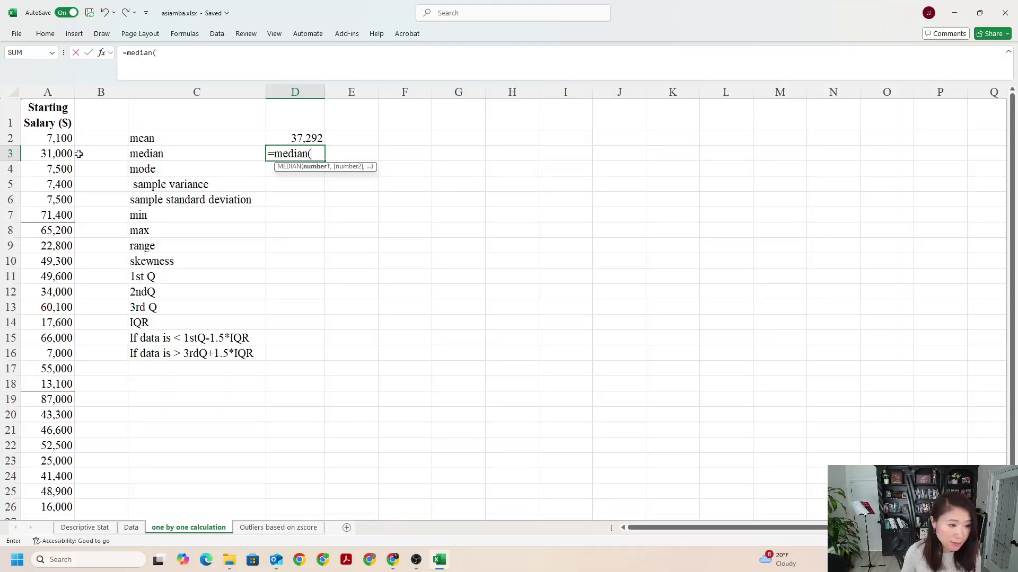
pyautogui.click(65, 139)
pyautogui.moveTo(65, 138); pyautogui.dragTo(30, 507)
pyautogui.write(')')
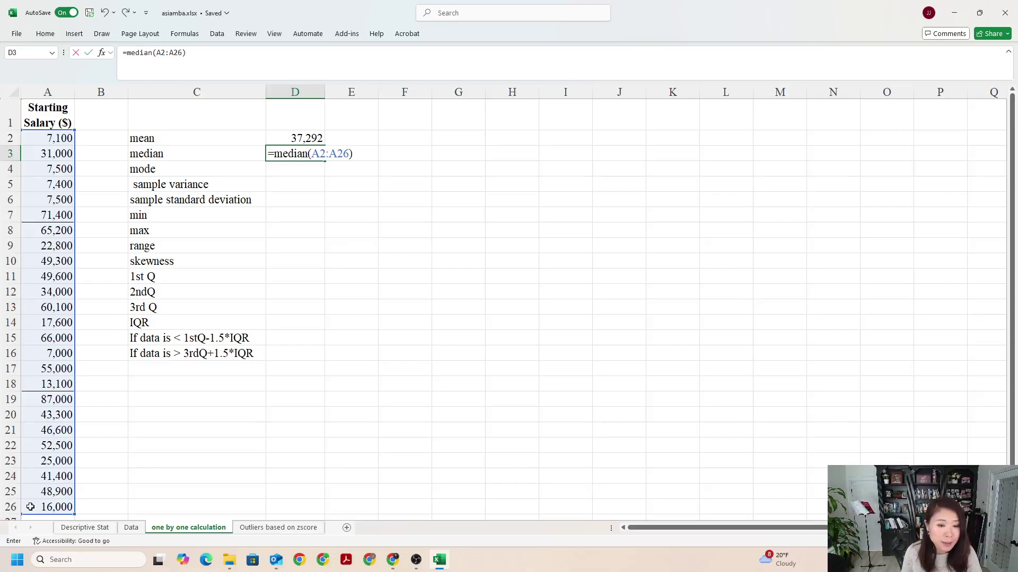
pyautogui.press('Return')
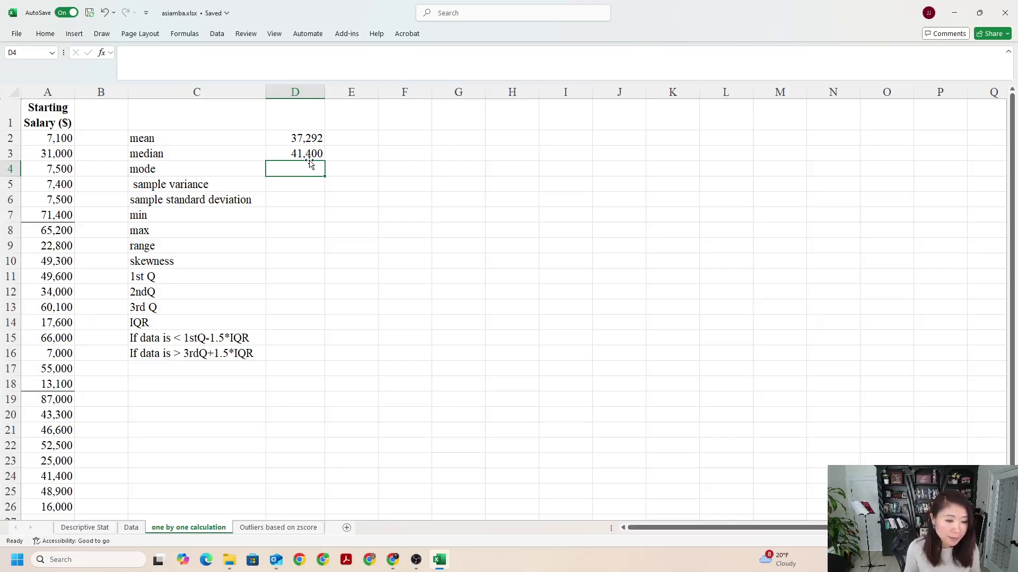
# Calculate the mode of the starting salaries in A2:A26 in cell D4 with the MODE.SNGL function.
pyautogui.write('=')
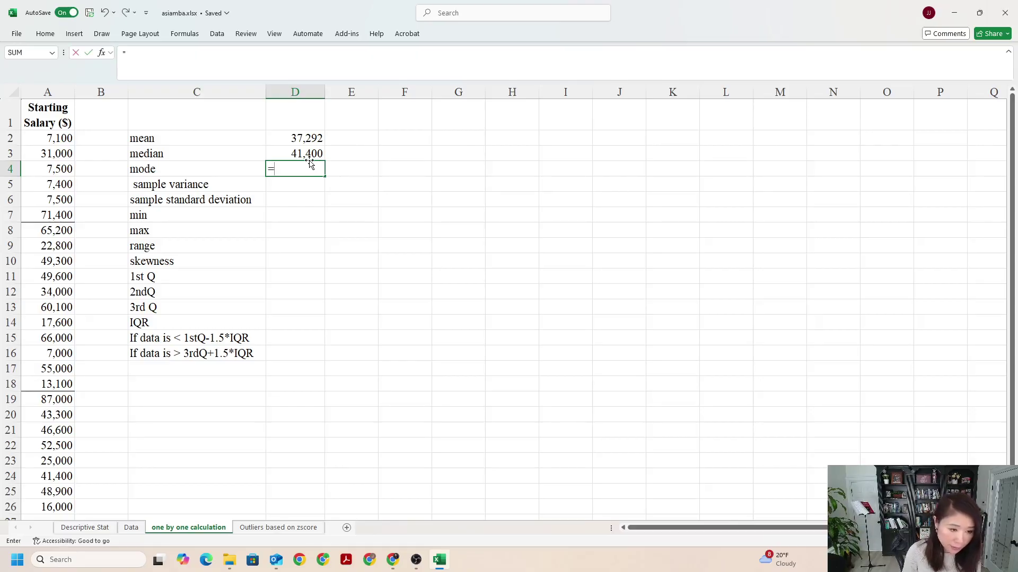
pyautogui.write('mode.')
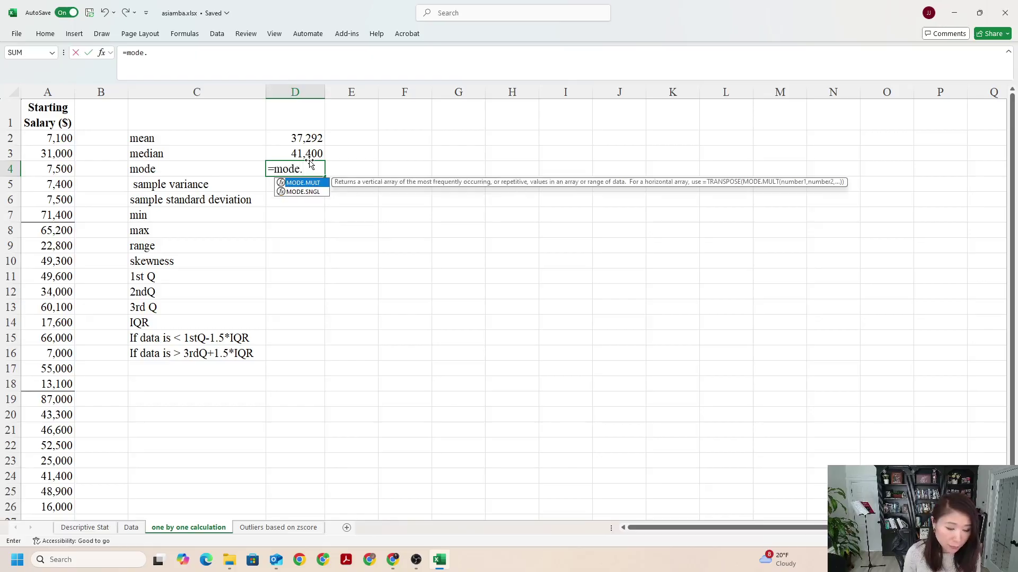
pyautogui.write('sngl(')
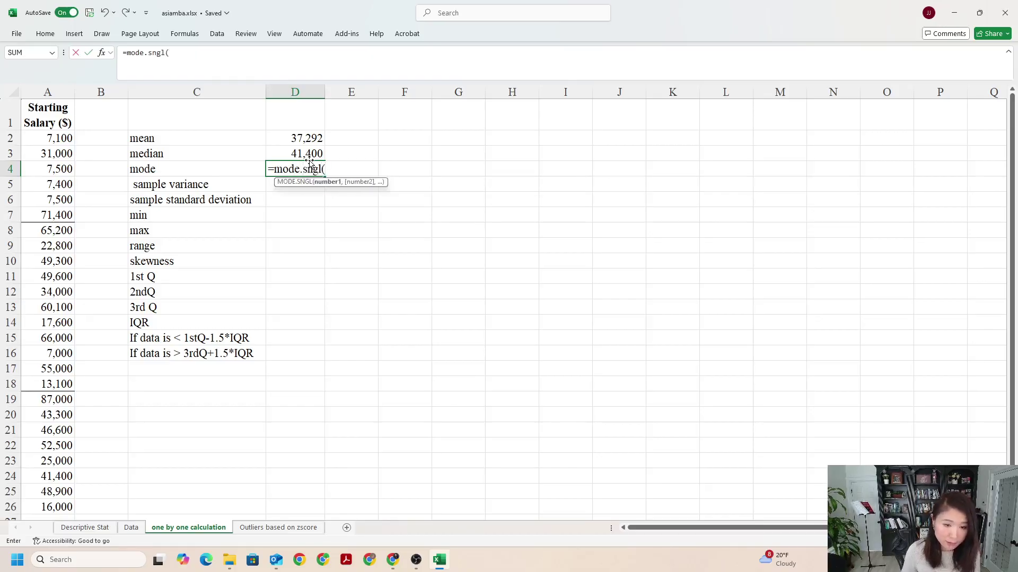
pyautogui.moveTo(62, 137); pyautogui.dragTo(51, 509)
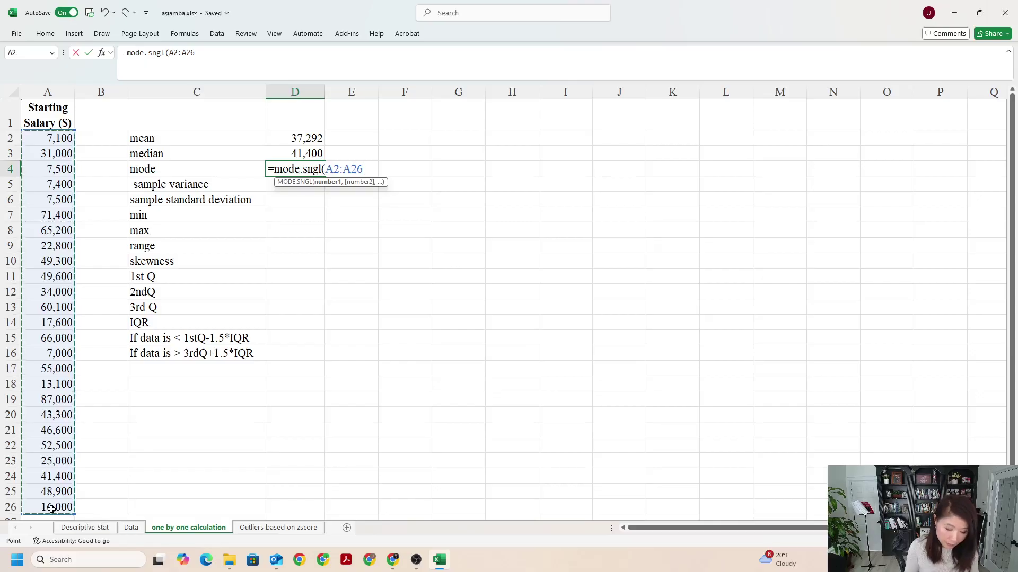
pyautogui.write(')')
pyautogui.press('Return')
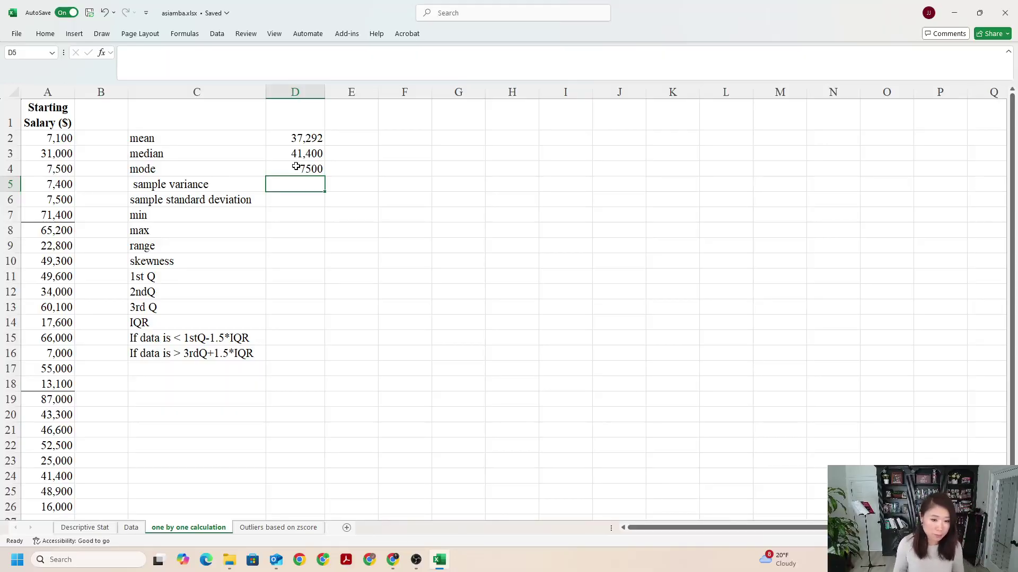
pyautogui.click(274, 166)
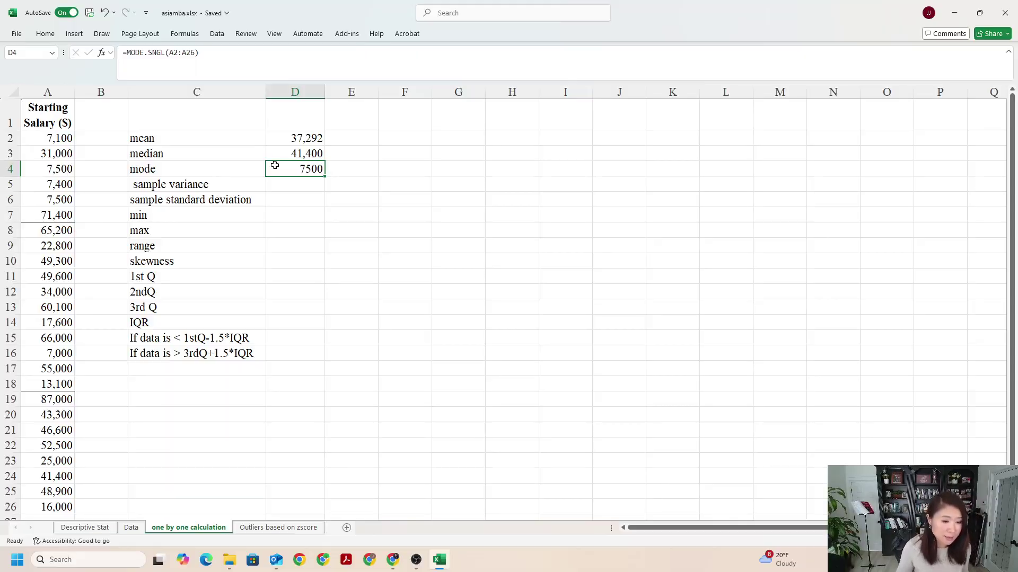
pyautogui.moveTo(158, 140); pyautogui.dragTo(166, 168)
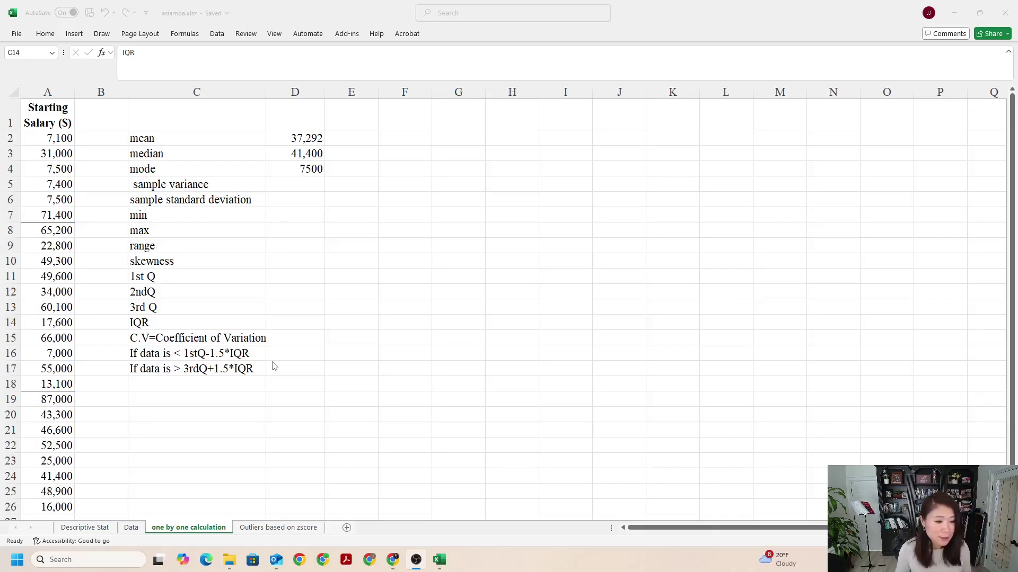
# Calculate the sample variance of the salaries in A2:A26 in cell D5 with the VAR.S function.
pyautogui.click(294, 183)
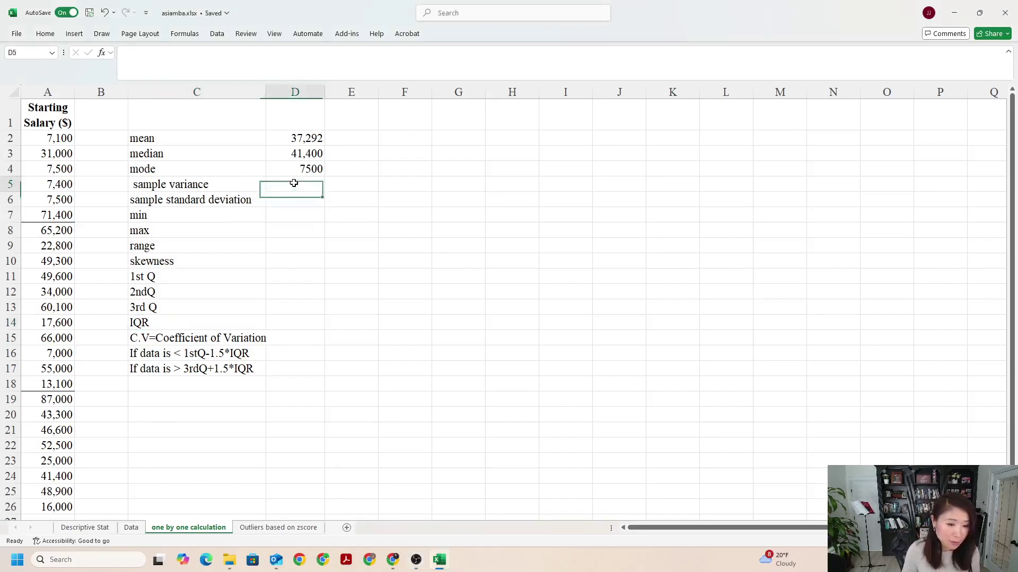
pyautogui.write('=')
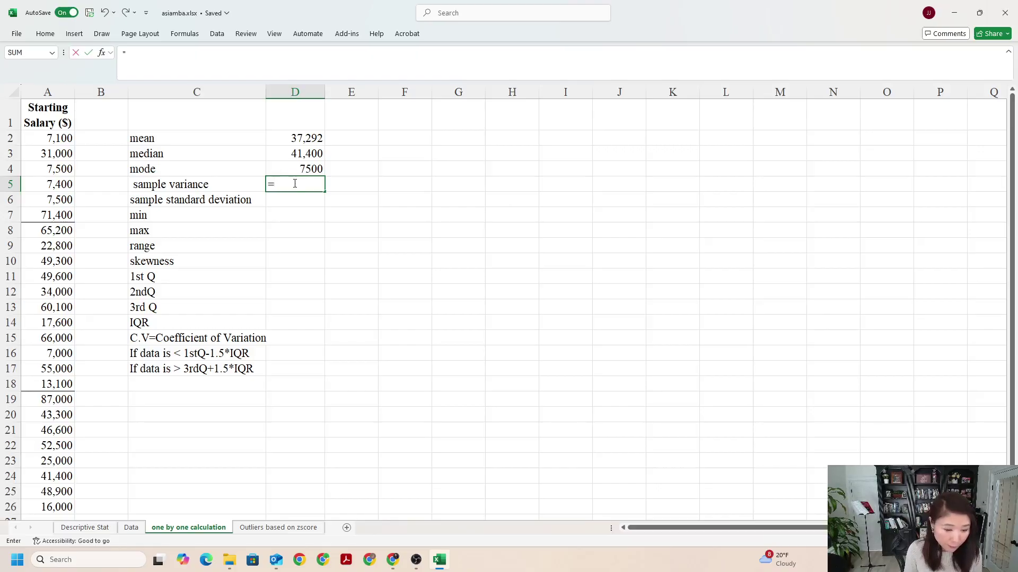
pyautogui.write('var.s')
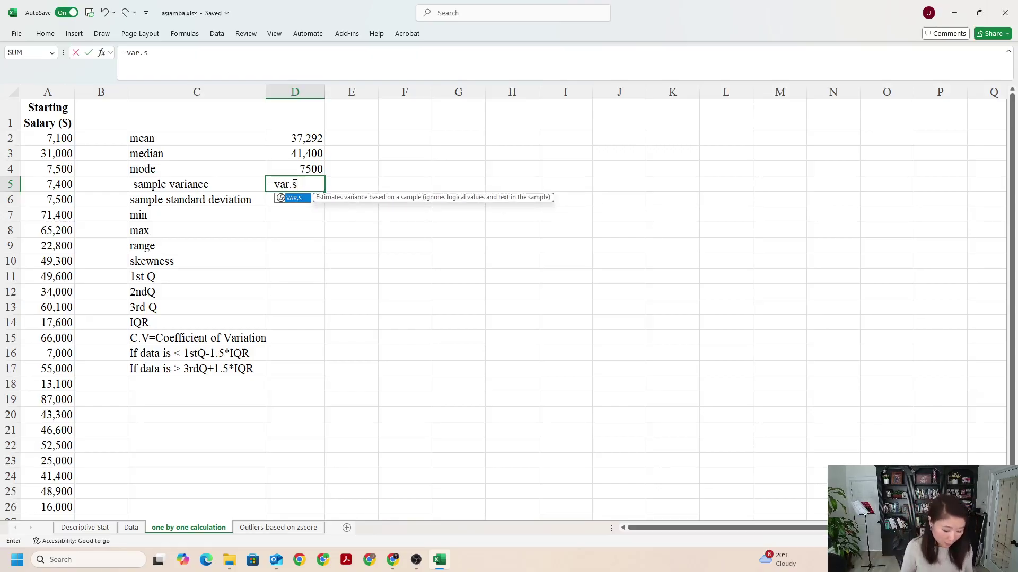
pyautogui.write('(')
pyautogui.moveTo(43, 144); pyautogui.dragTo(45, 503)
pyautogui.write(')')
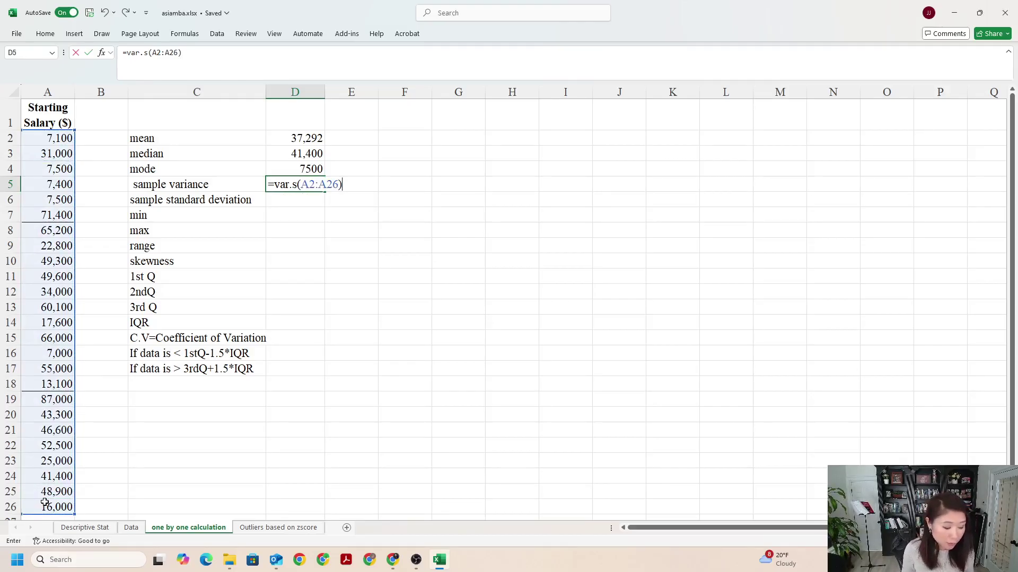
pyautogui.press('Return')
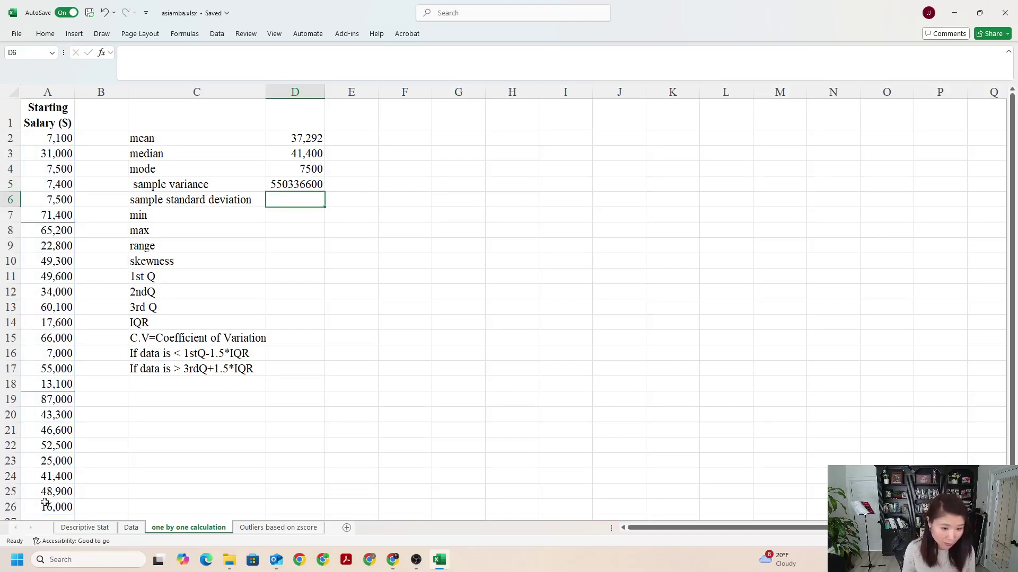
# Calculate the sample standard deviation of the salaries in A2:A26 in cell D6 with the STDEV.S function.
pyautogui.write('=')
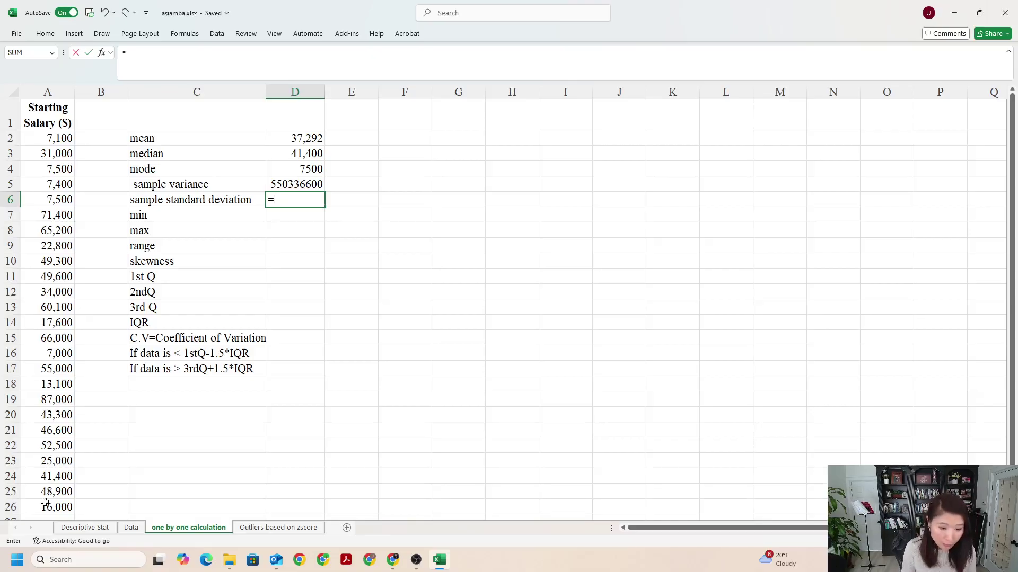
pyautogui.write('s')
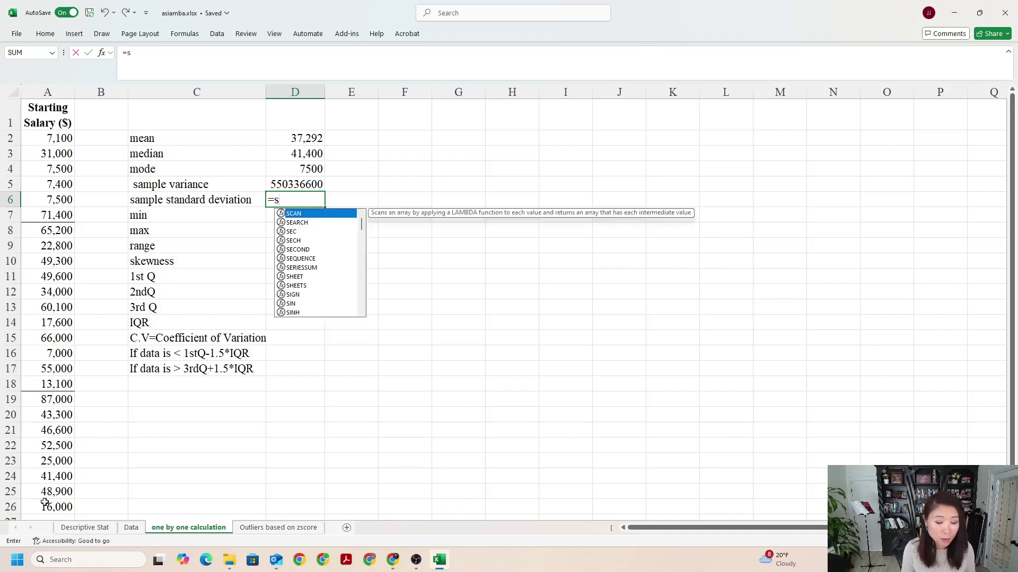
pyautogui.write('tdev')
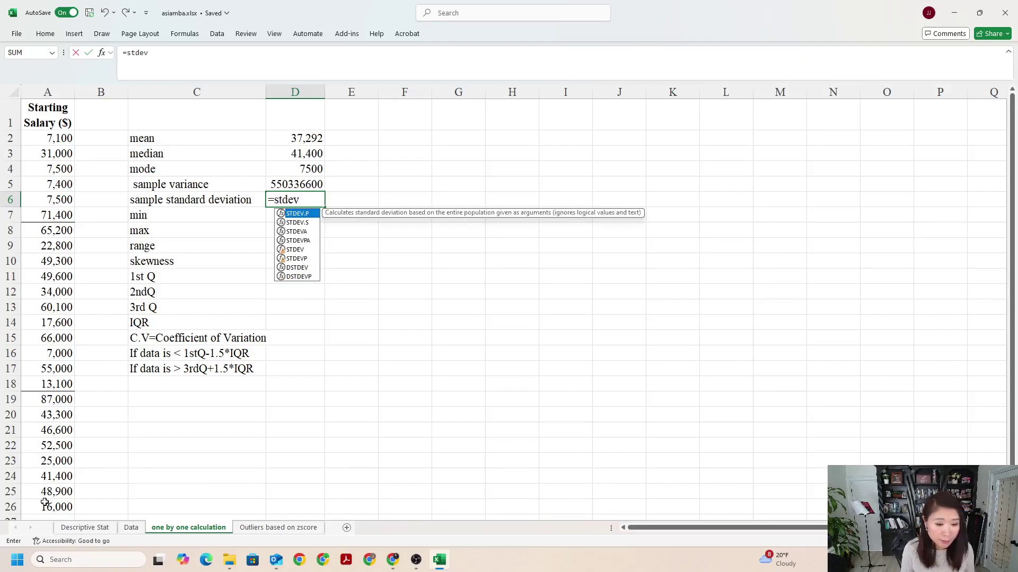
pyautogui.write('.s(')
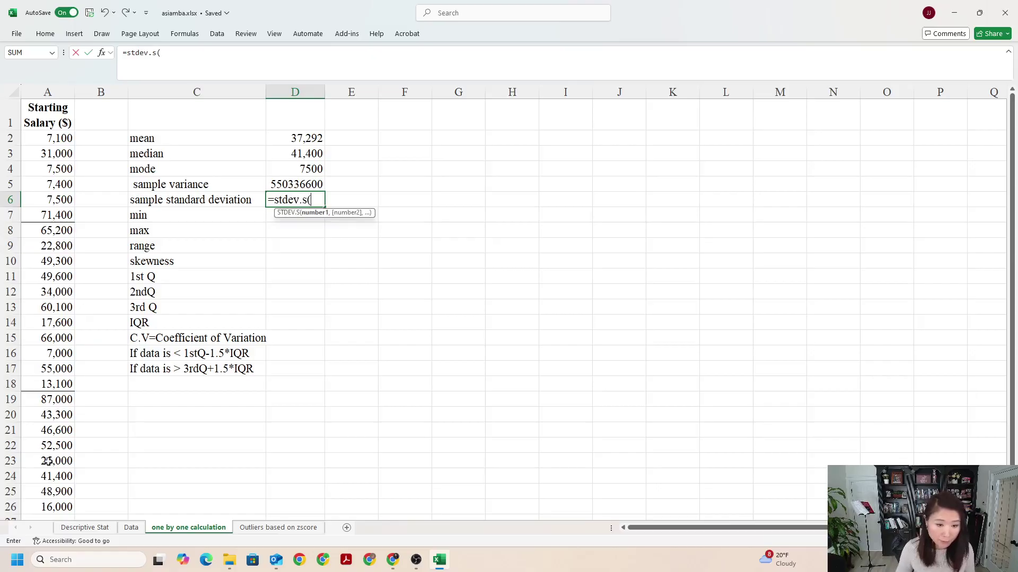
pyautogui.moveTo(57, 139); pyautogui.dragTo(47, 506)
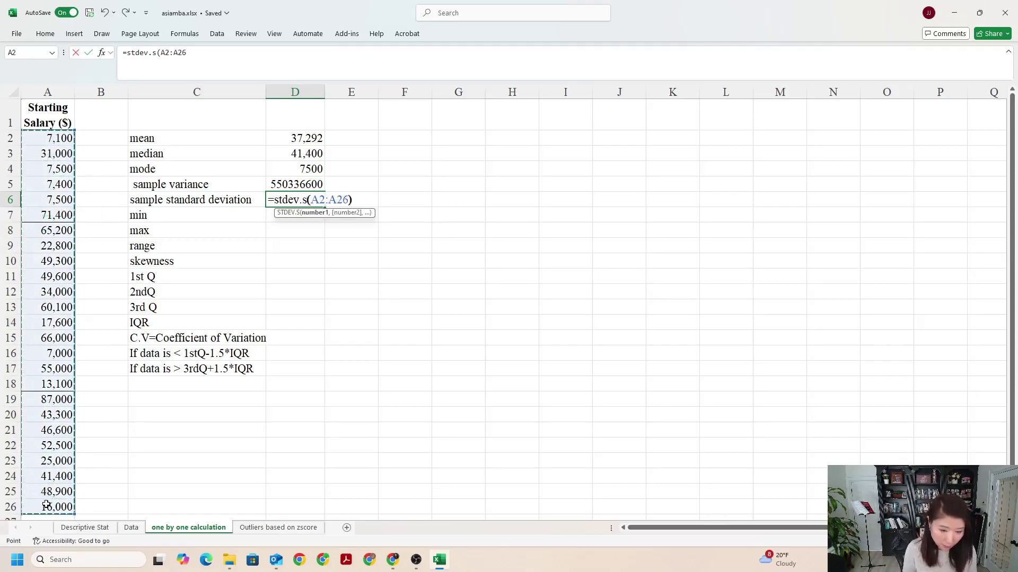
pyautogui.write(')')
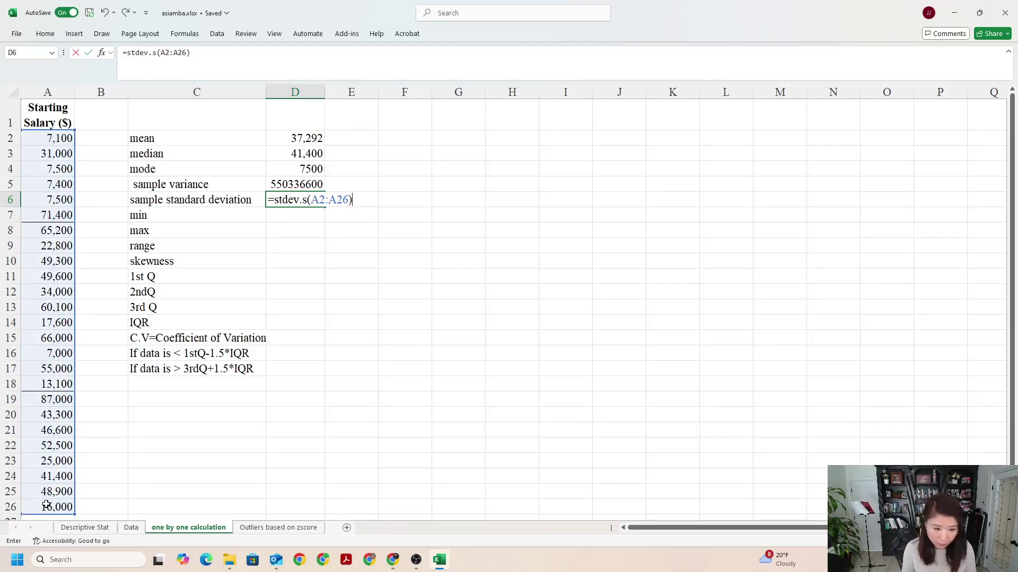
pyautogui.press('Return')
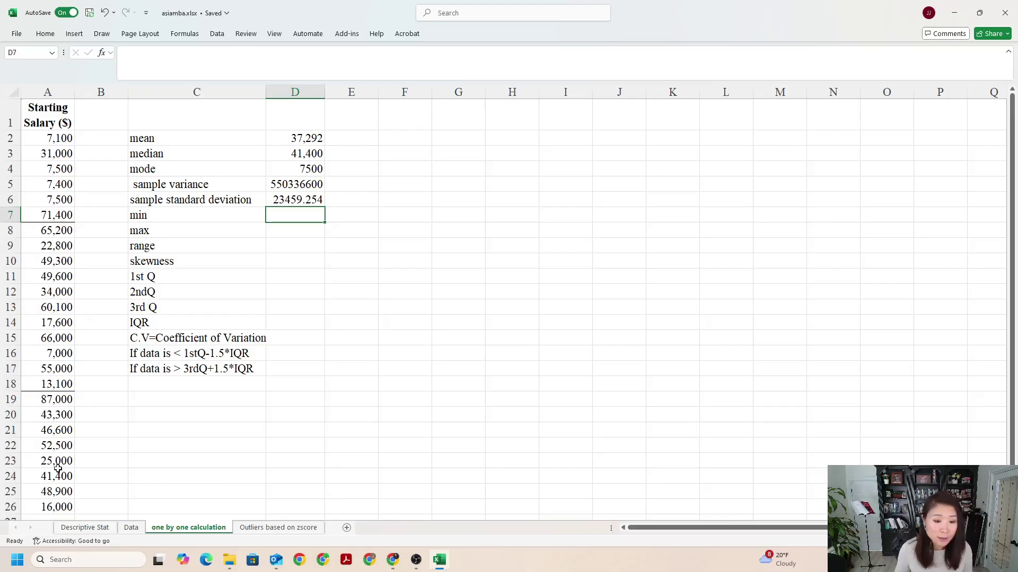
# Calculate the population variance of the salaries in A2:A26 in cell E5 with the VAR.P function.
pyautogui.click(357, 187)
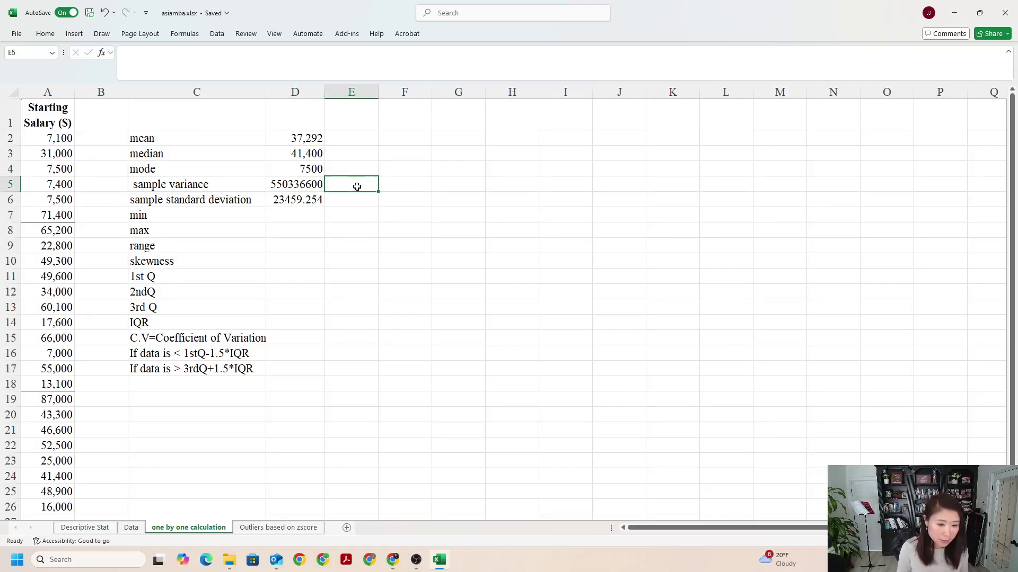
pyautogui.write('=')
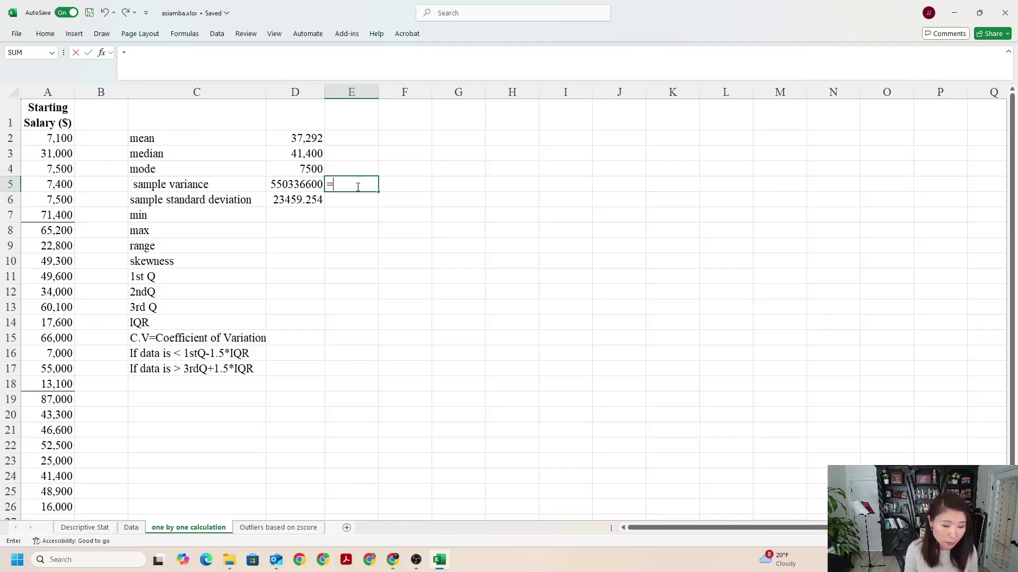
pyautogui.write('var.p(')
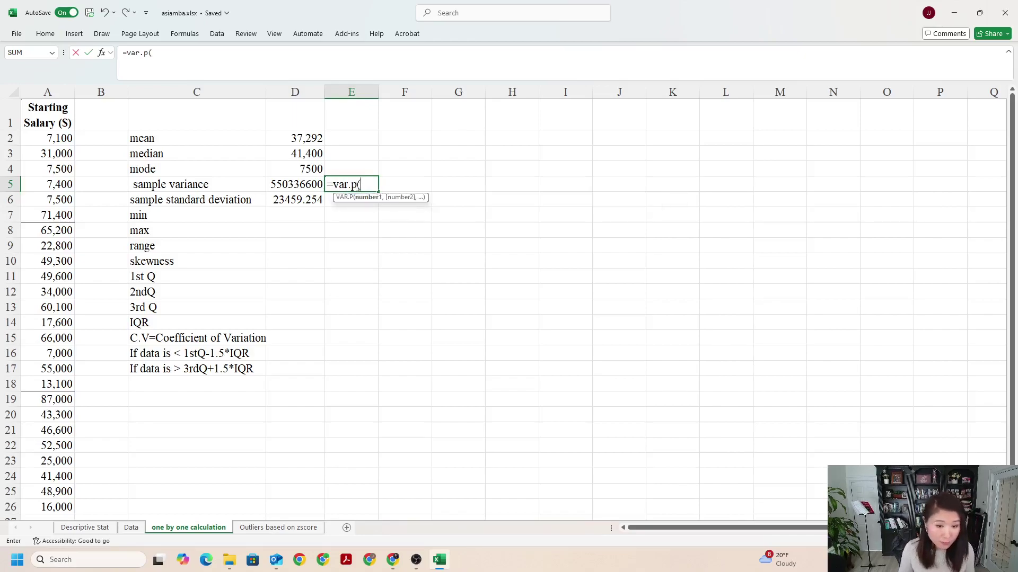
pyautogui.moveTo(59, 138); pyautogui.dragTo(51, 502)
pyautogui.press('Return')
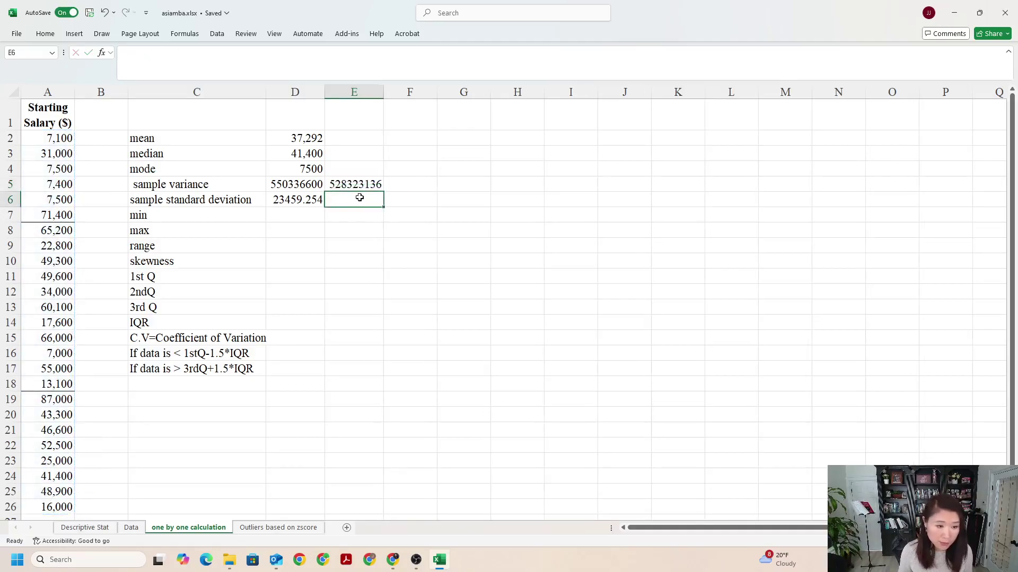
# Calculate the population standard deviation of the salaries in A2:A26 in cell E6 with the STDEV.P function.
pyautogui.write('=stdev.p(')
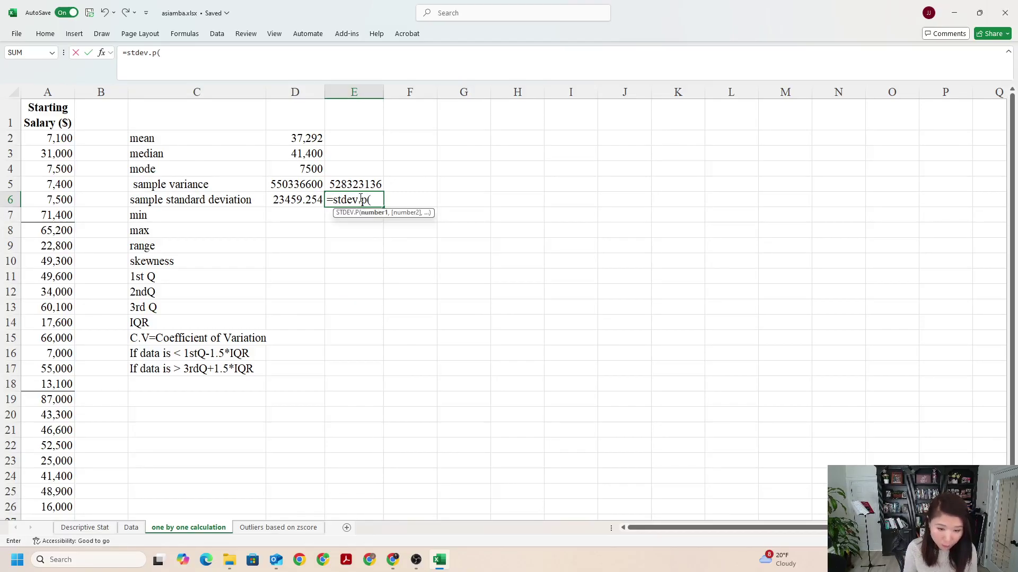
pyautogui.moveTo(59, 138); pyautogui.dragTo(38, 483)
pyautogui.write(')')
pyautogui.press('Return')
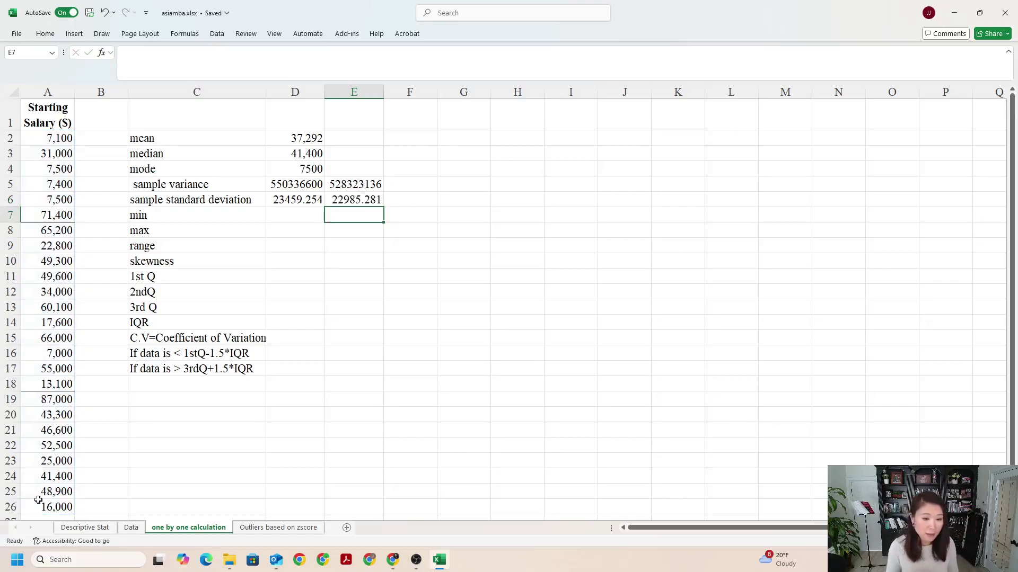
# Clear the population variance and population standard deviation from cells E5:E6.
pyautogui.click(345, 184)
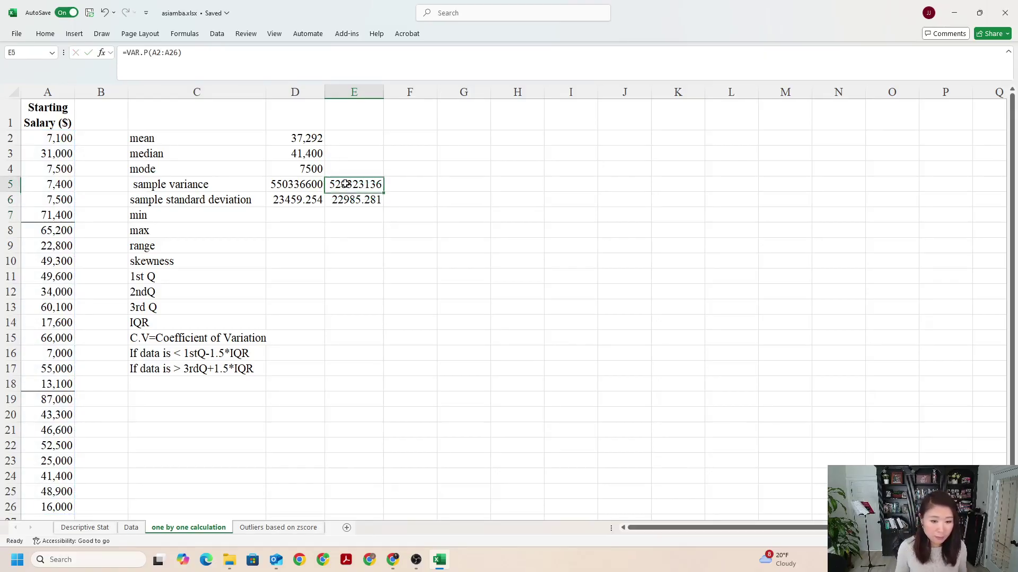
pyautogui.moveTo(345, 184); pyautogui.dragTo(351, 200)
pyautogui.press('Delete')
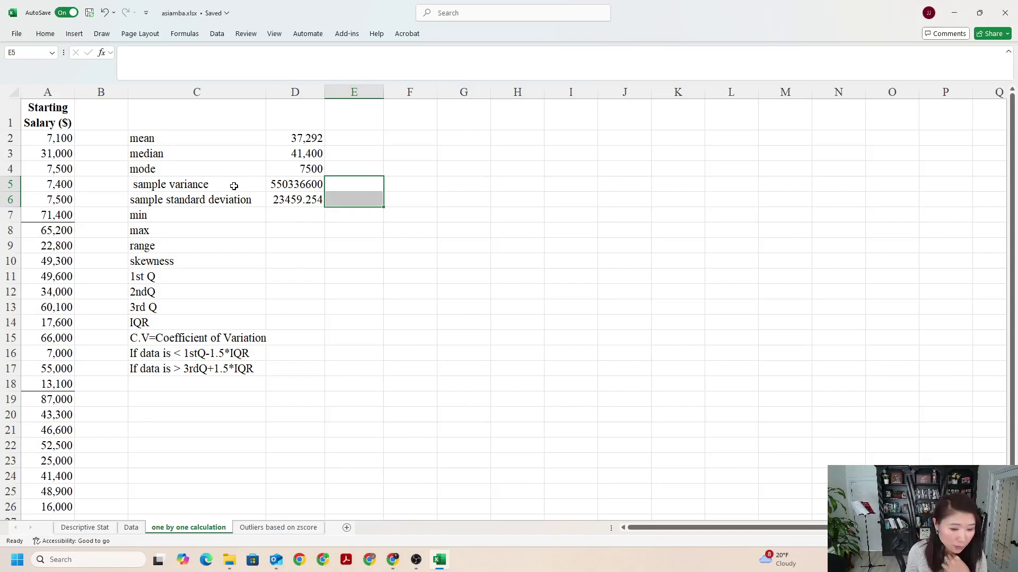
# Calculate the minimum of the salaries in A2:A26 in cell D7 with the MIN function.
pyautogui.click(180, 251)
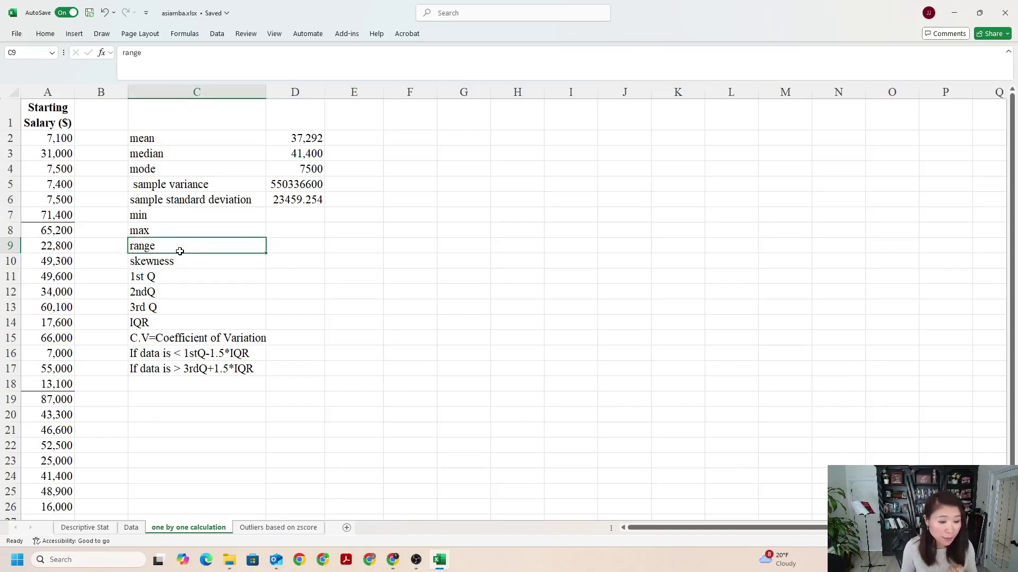
pyautogui.click(287, 214)
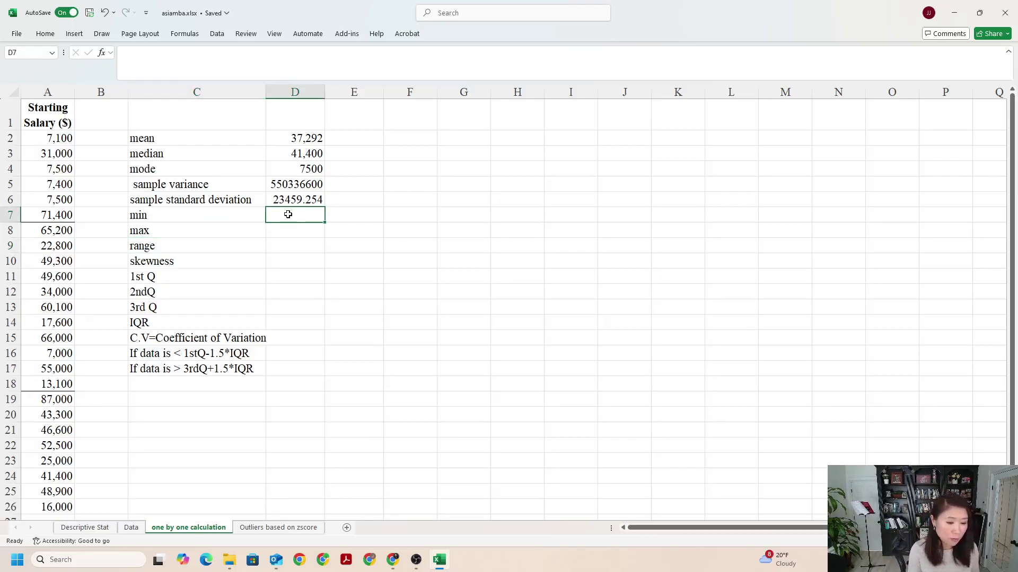
pyautogui.write('=')
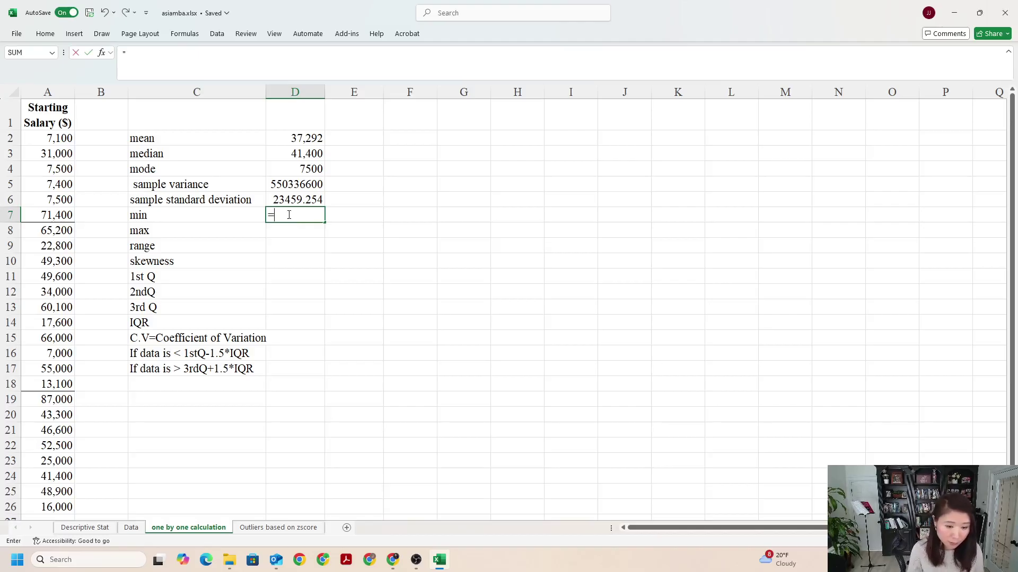
pyautogui.write('min')
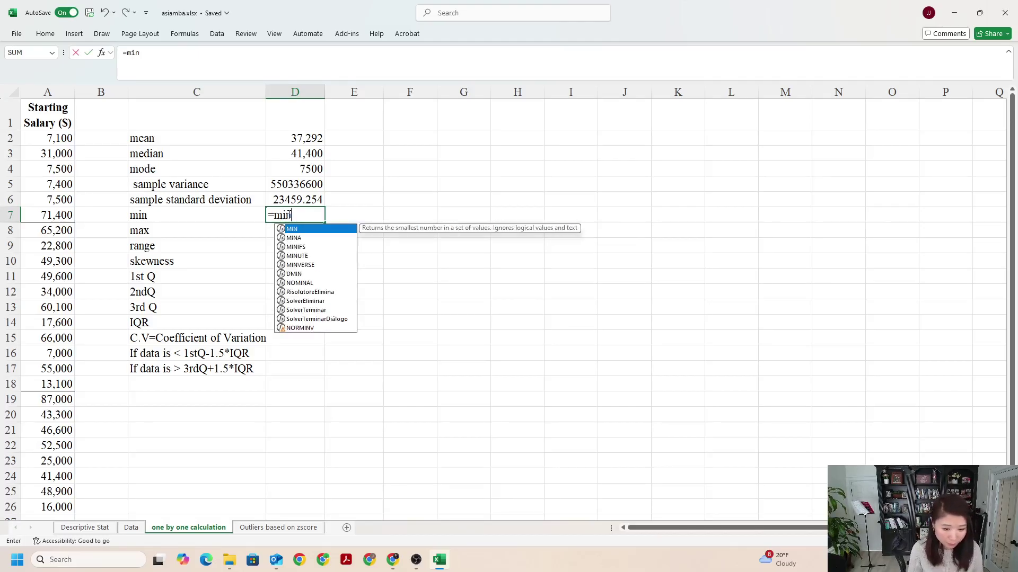
pyautogui.write('(')
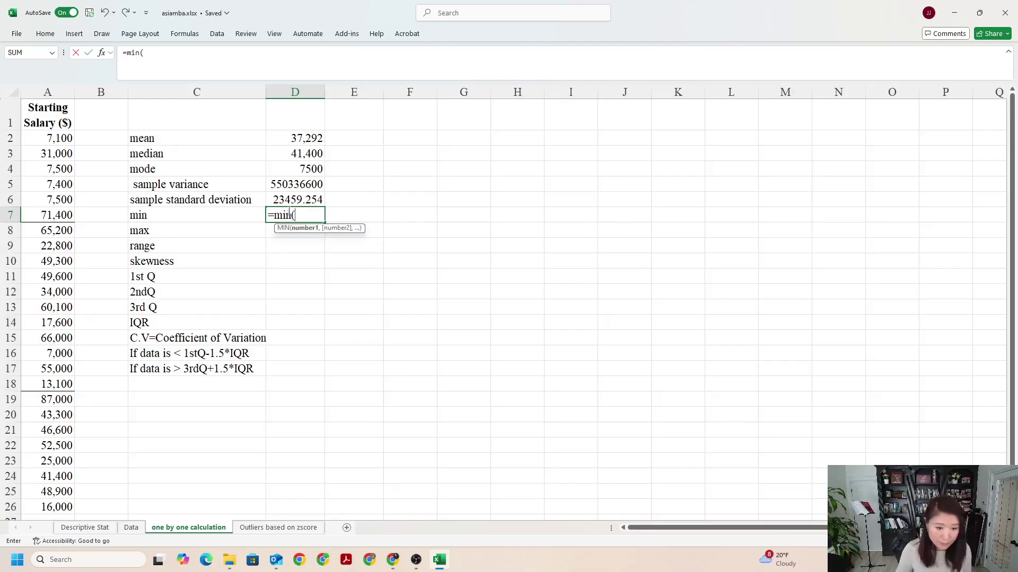
pyautogui.moveTo(57, 139); pyautogui.dragTo(55, 505)
pyautogui.write(')')
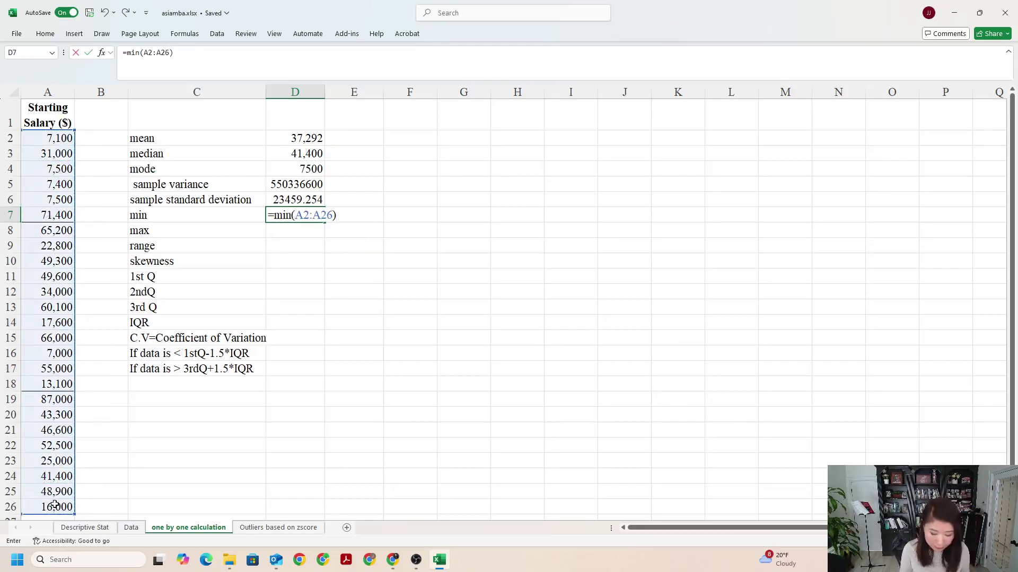
pyautogui.press('Return')
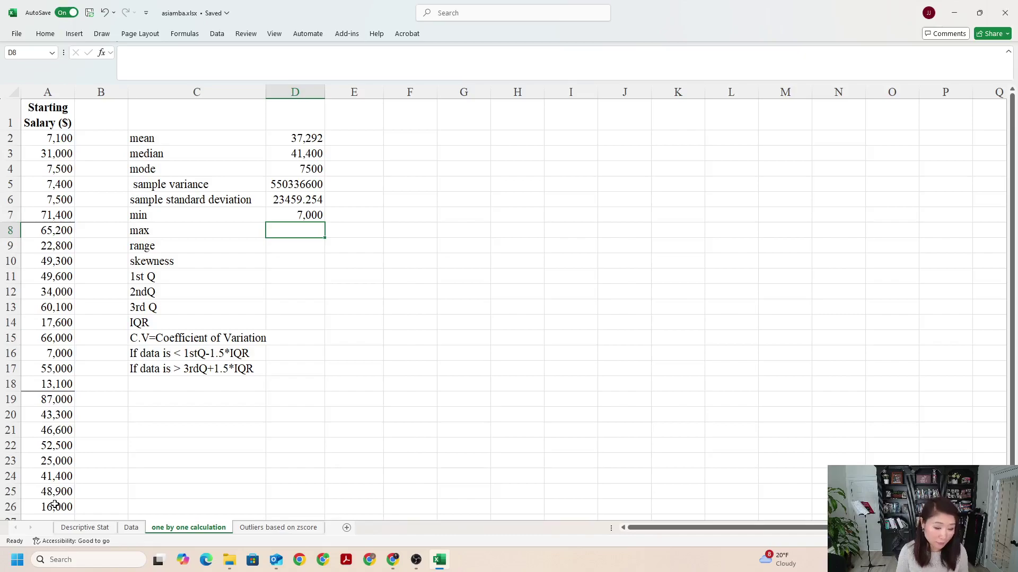
# Calculate the maximum of the salaries in A2:A26 in cell D8 with the MAX function.
pyautogui.write('=')
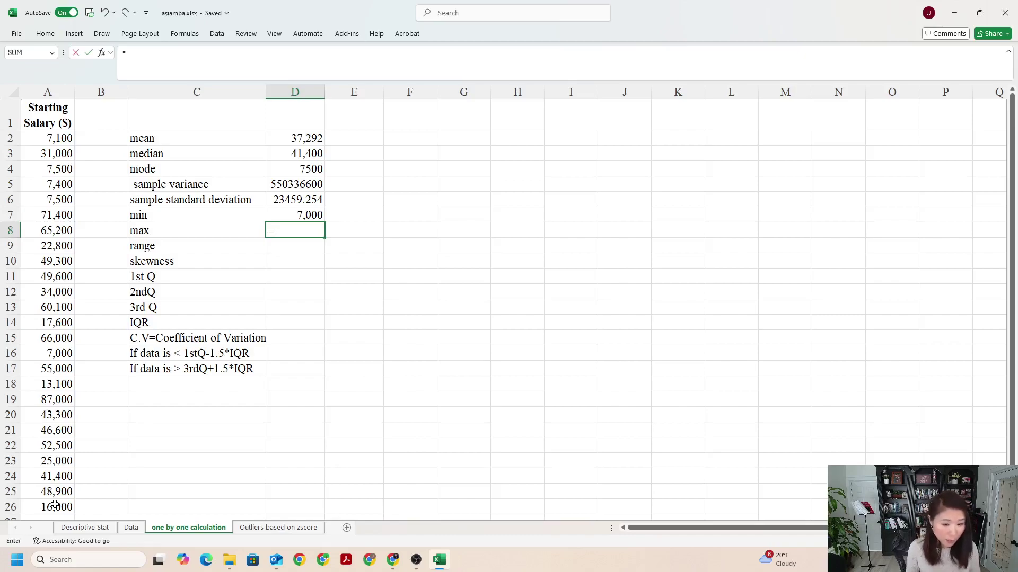
pyautogui.write('max(')
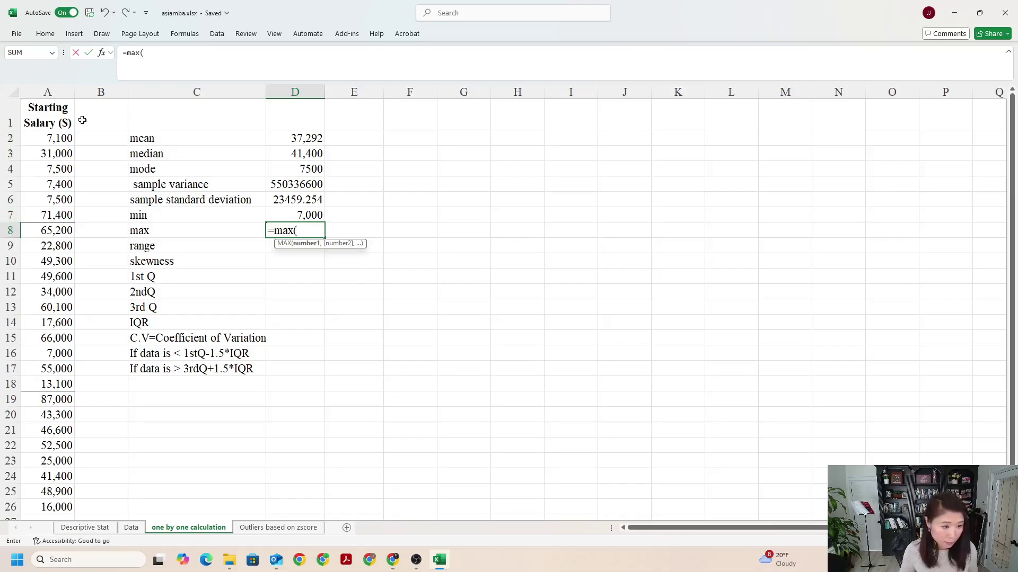
pyautogui.moveTo(69, 138); pyautogui.dragTo(70, 502)
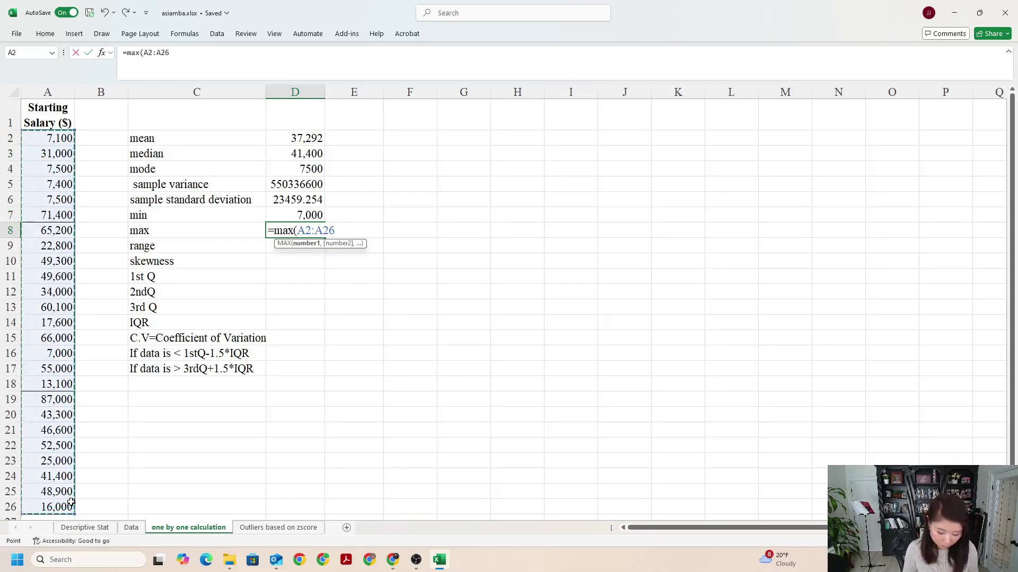
pyautogui.write(')')
pyautogui.press('Return')
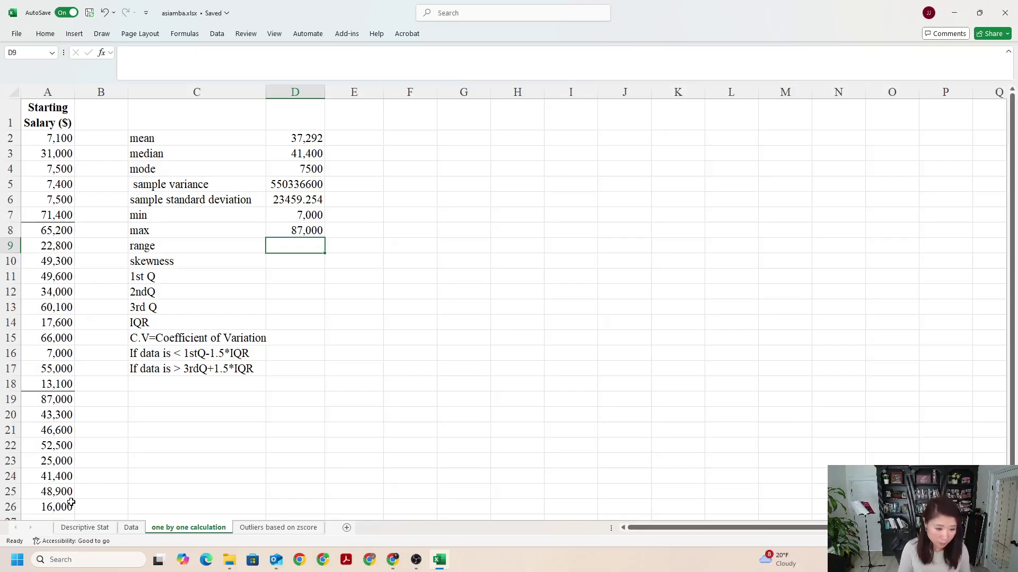
# Calculate the salary range in cell D9 by subtracting the minimum from the maximum with =D8-D7.
pyautogui.write('=')
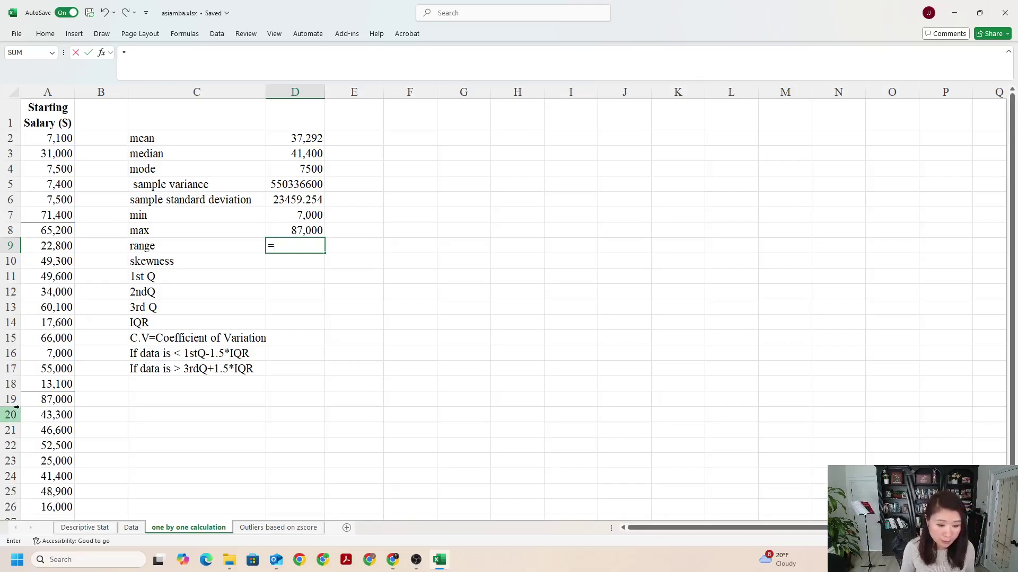
pyautogui.click(297, 229)
pyautogui.write('-')
pyautogui.click(301, 216)
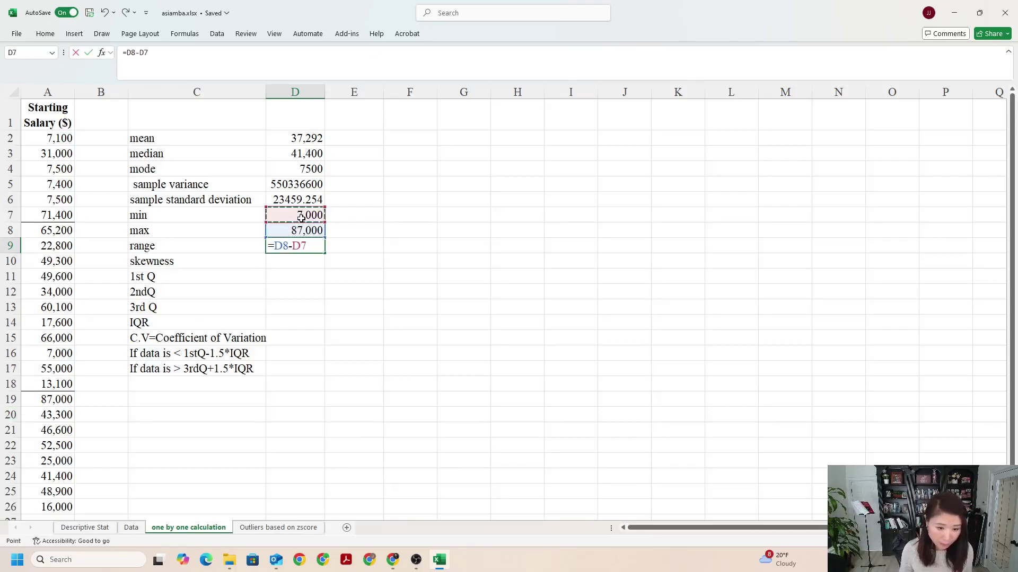
pyautogui.press('Return')
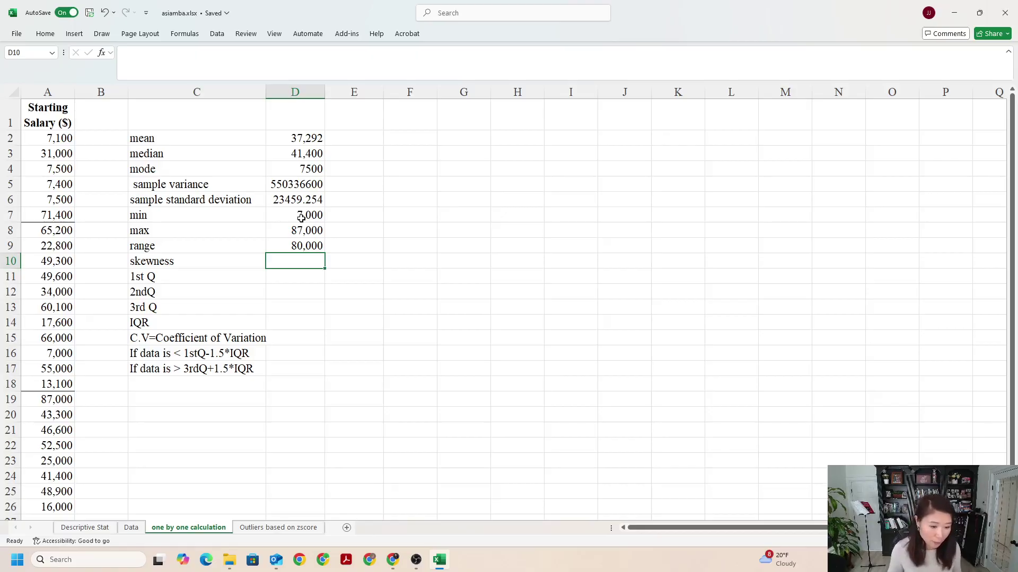
# Calculate the coefficient of variation as a percentage in cell D15 from the sample standard deviation and mean with =D6/D2*100.
pyautogui.click(173, 322)
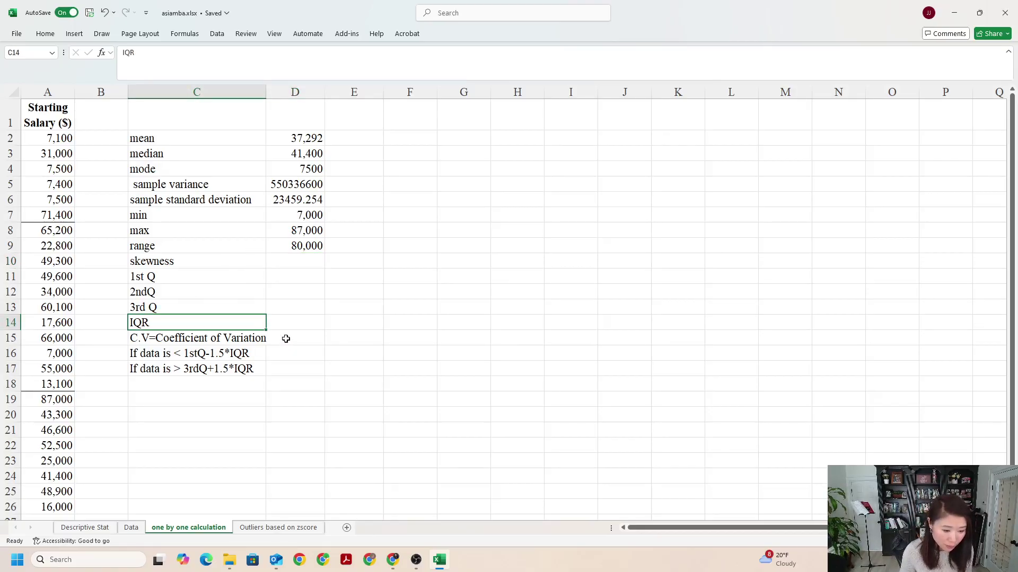
pyautogui.click(184, 338)
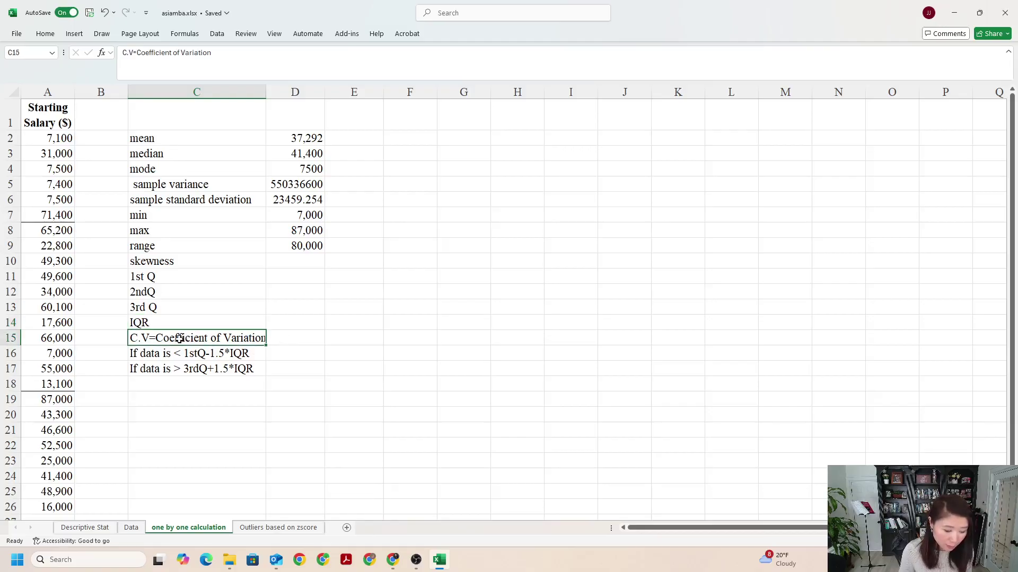
pyautogui.click(283, 339)
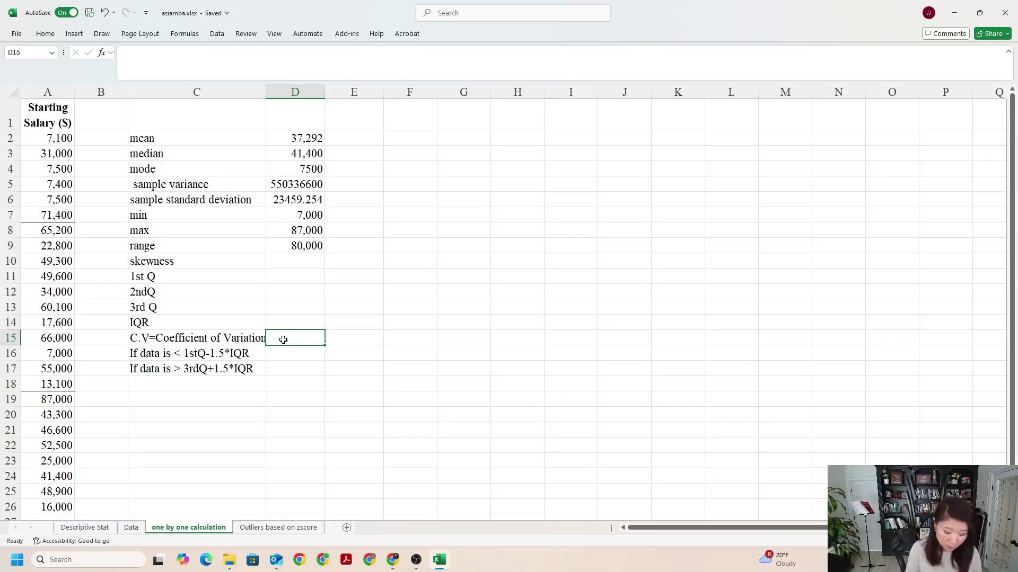
pyautogui.write('=')
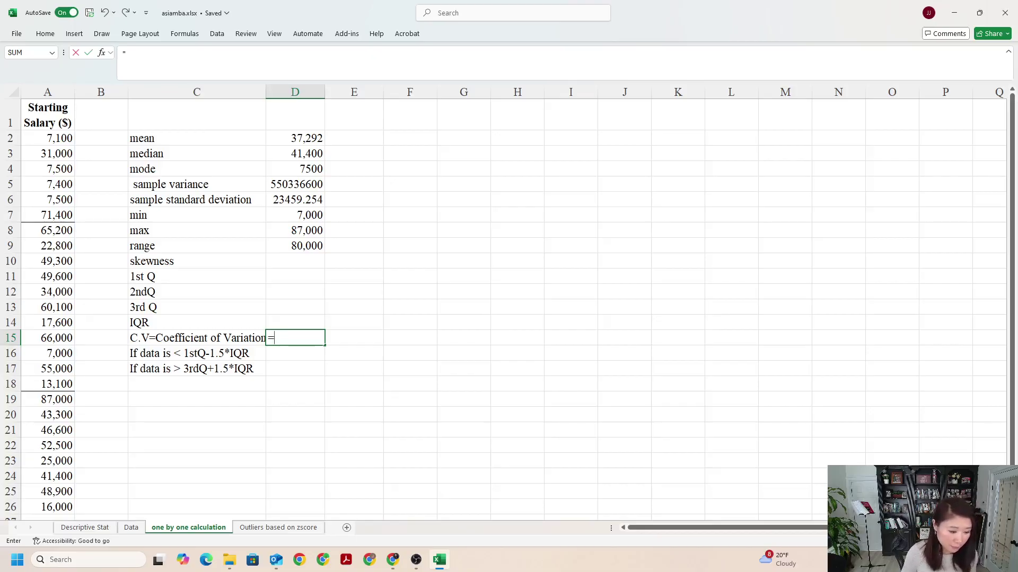
pyautogui.hotkey('alt', 'Tab')
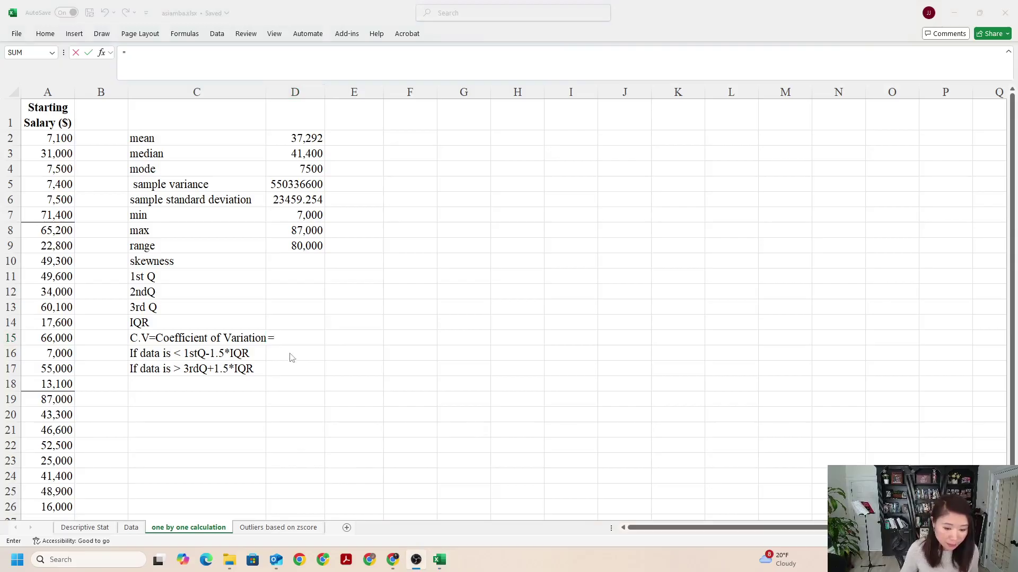
pyautogui.click(271, 340)
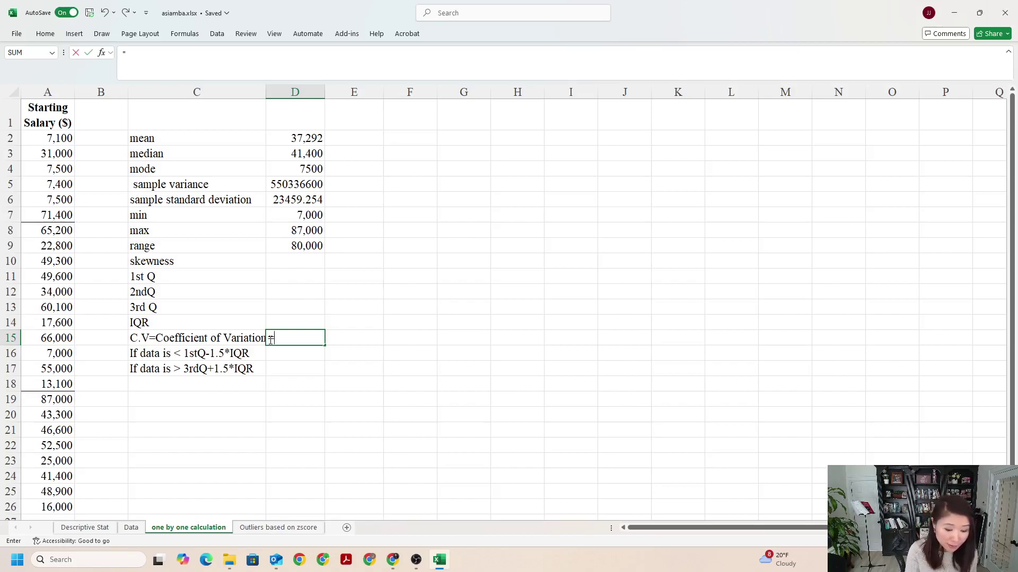
pyautogui.click(288, 203)
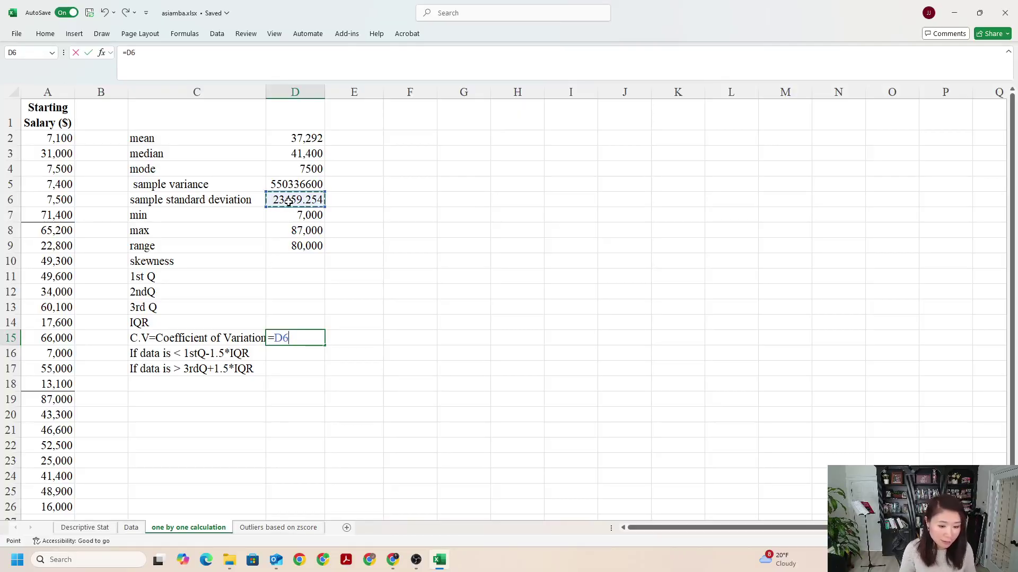
pyautogui.write('/')
pyautogui.click(306, 137)
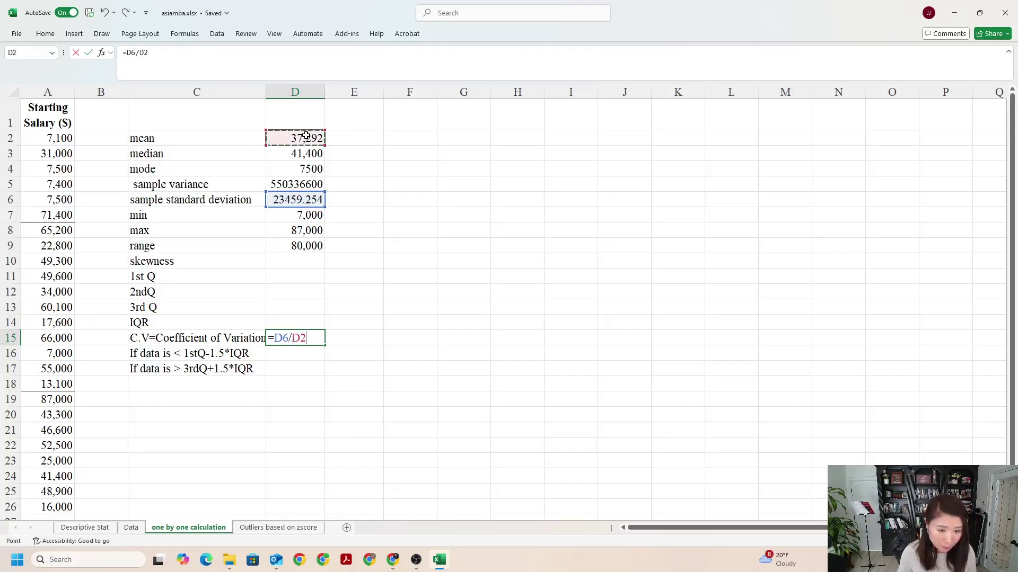
pyautogui.write('*100')
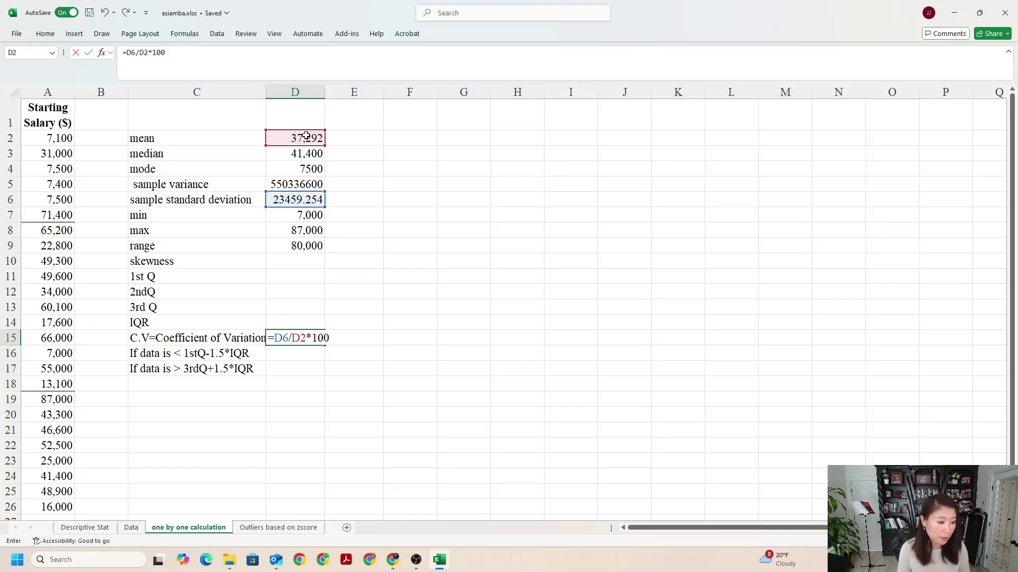
pyautogui.press('Return')
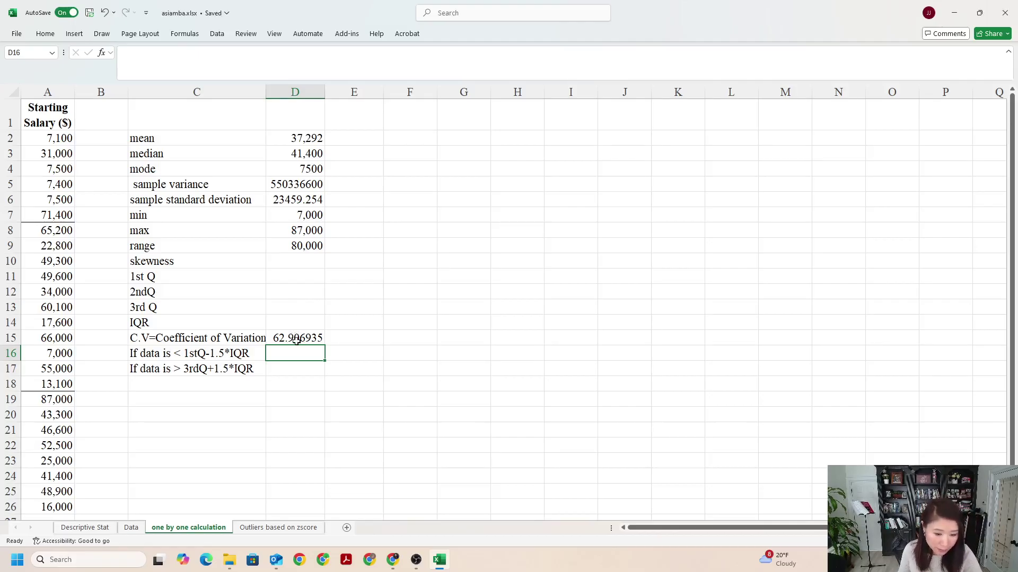
pyautogui.click(302, 198)
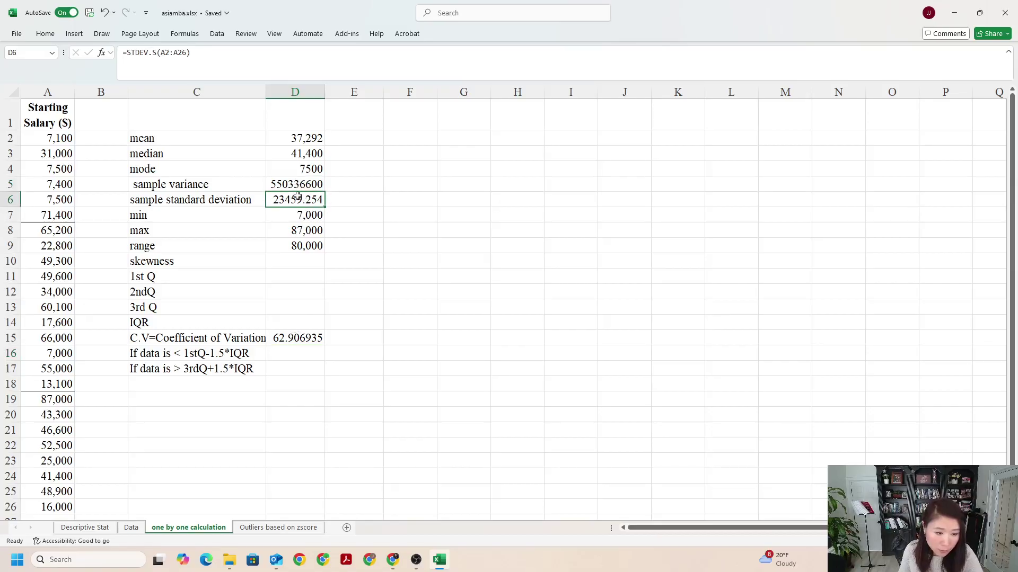
pyautogui.click(306, 246)
pyautogui.click(301, 343)
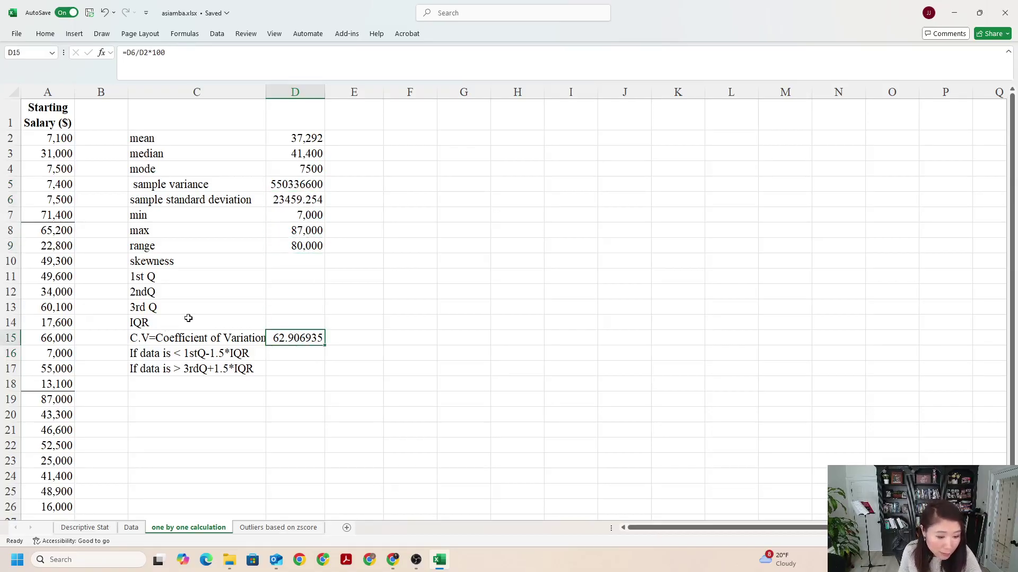
pyautogui.click(305, 321)
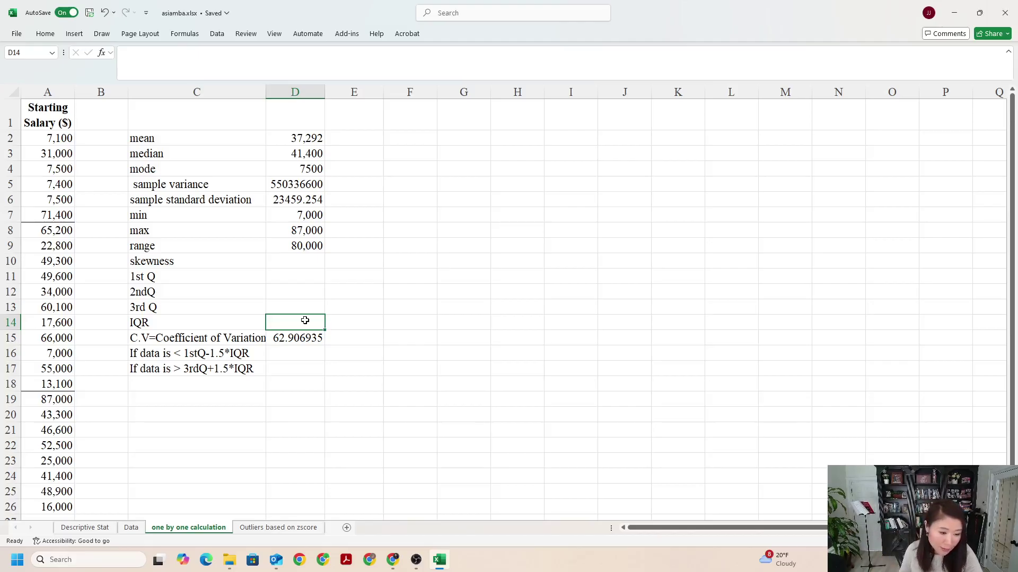
pyautogui.click(290, 276)
pyautogui.click(288, 291)
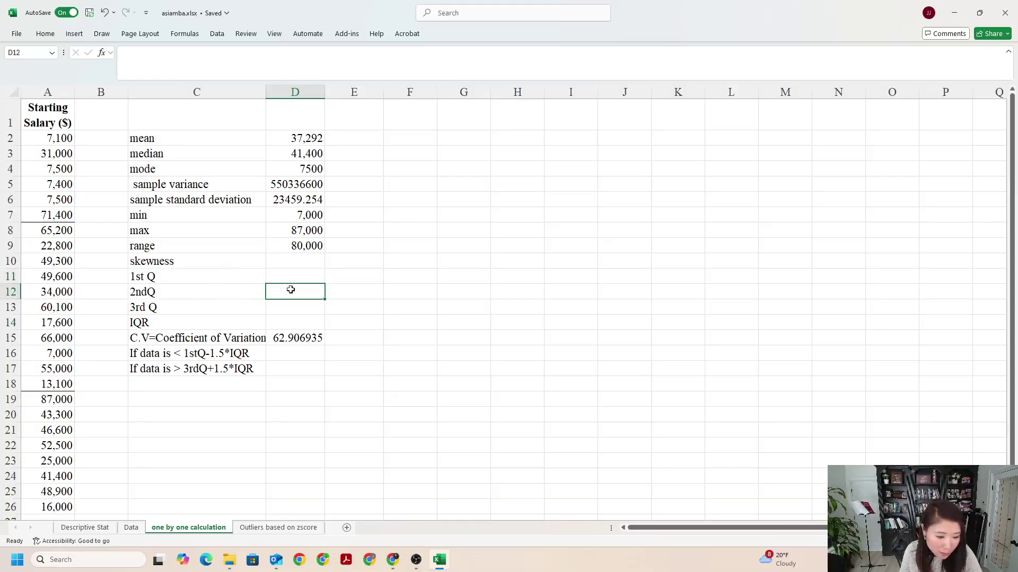
pyautogui.click(296, 309)
pyautogui.click(296, 318)
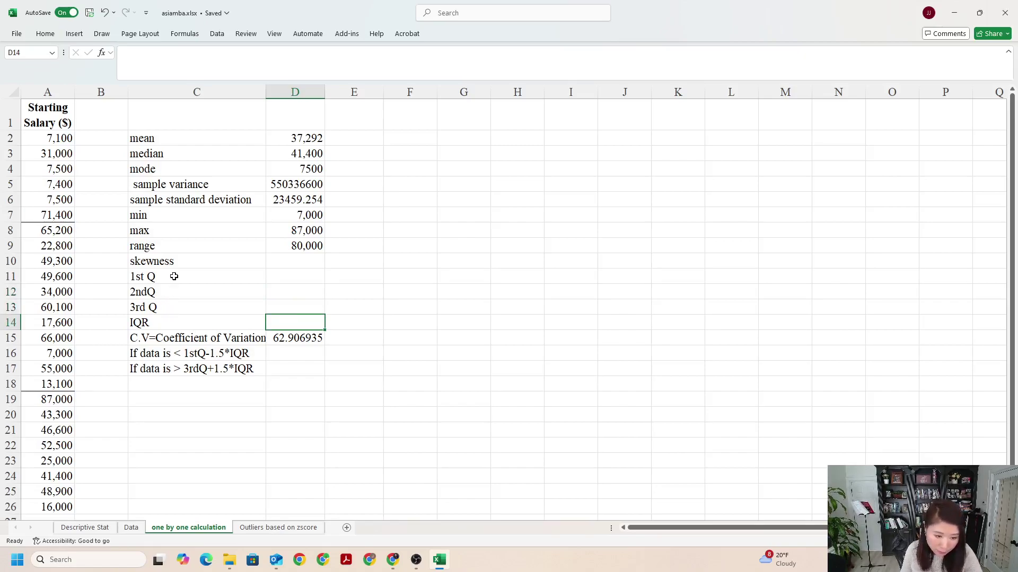
# Calculate the first quartile of the salaries in cell D11 with =PERCENTILE.INC(A2:A26,0.25).
pyautogui.click(291, 274)
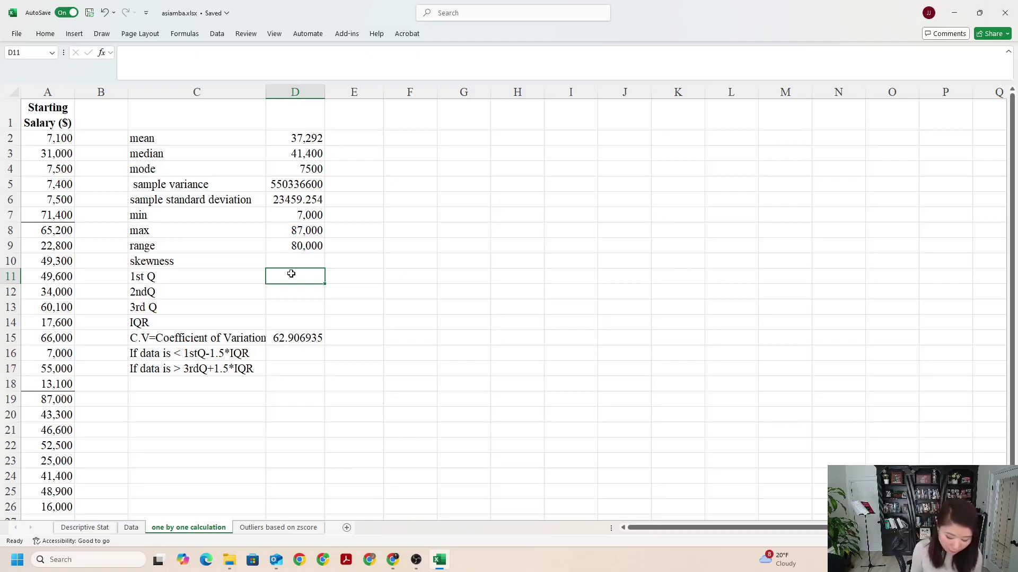
pyautogui.write('=')
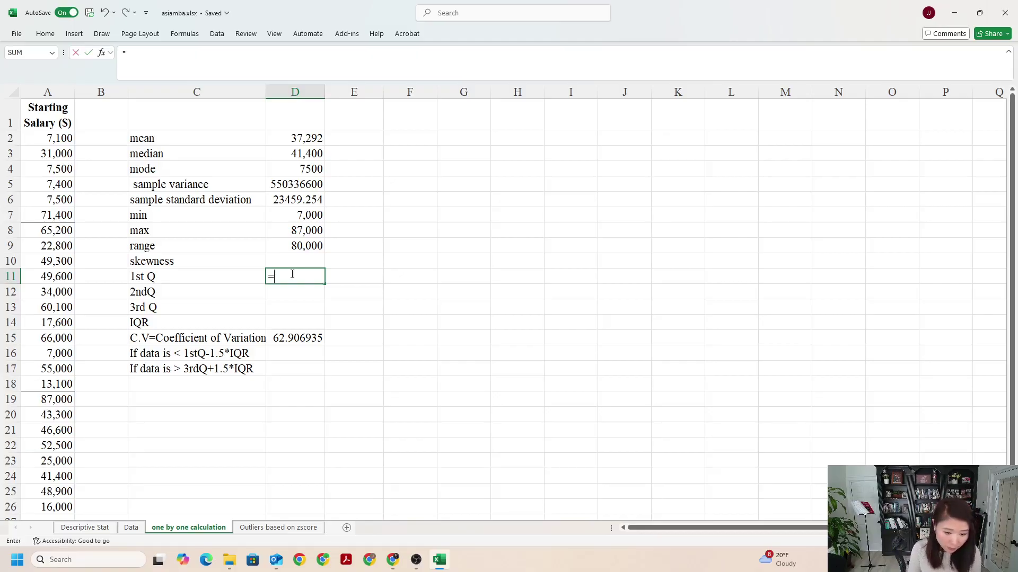
pyautogui.write('pe')
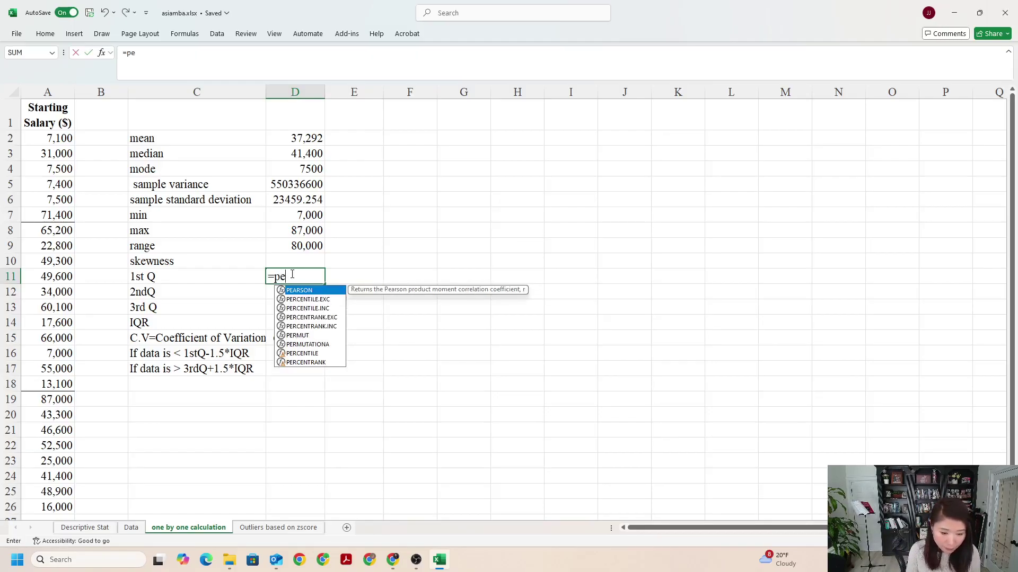
pyautogui.write('r')
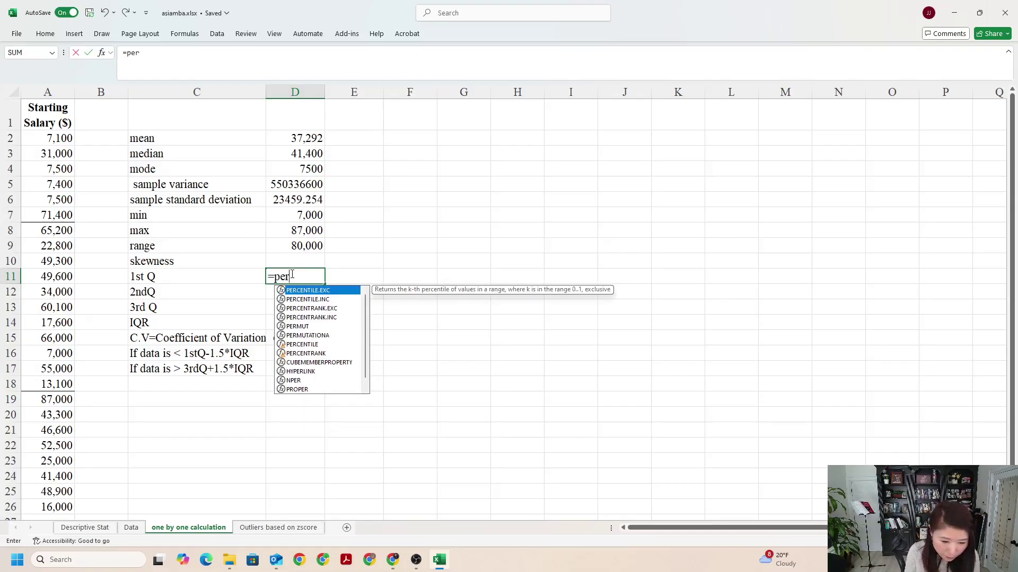
pyautogui.write('n')
pyautogui.press('BackSpace')
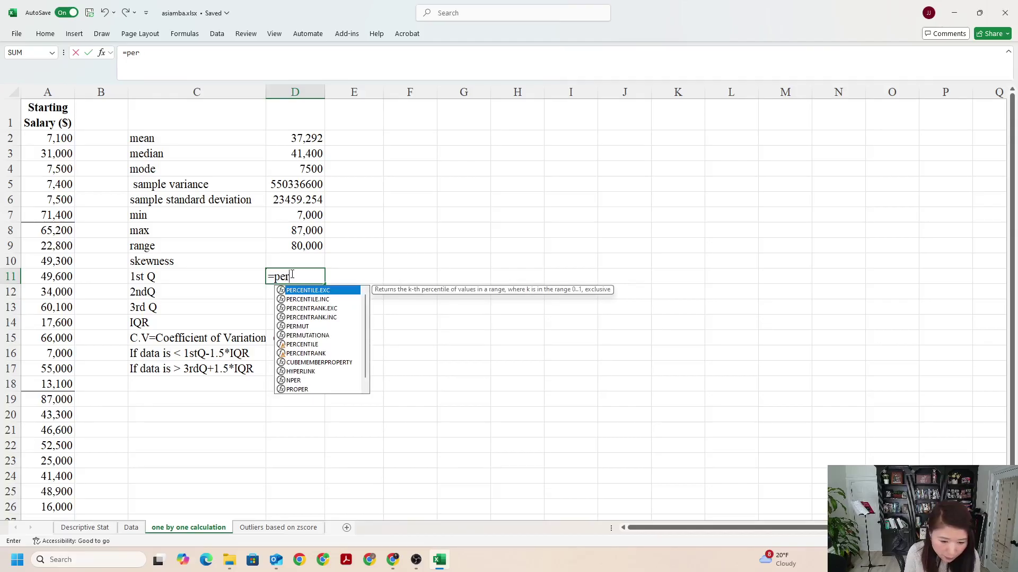
pyautogui.write('cent')
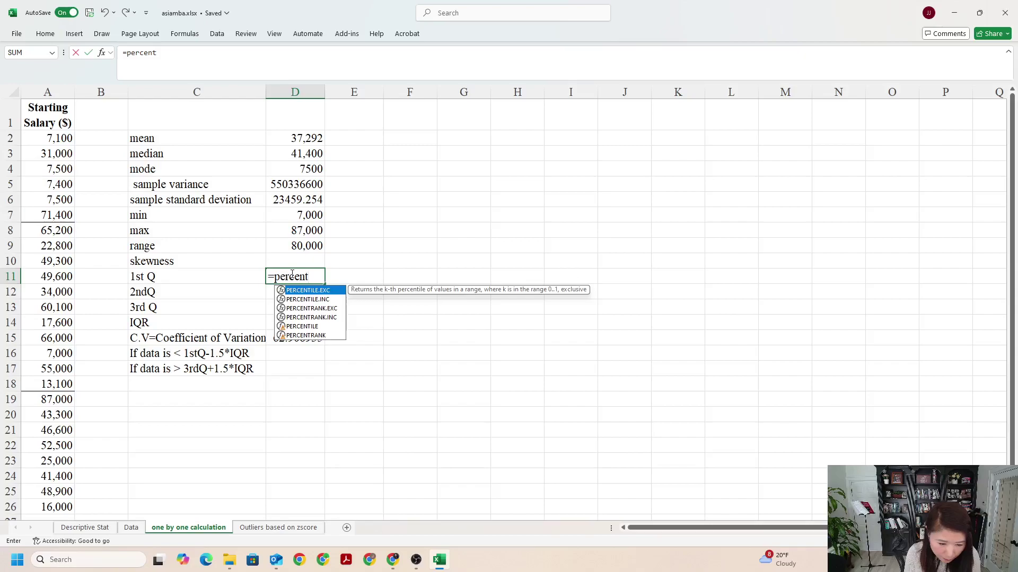
pyautogui.write('a')
pyautogui.press('BackSpace')
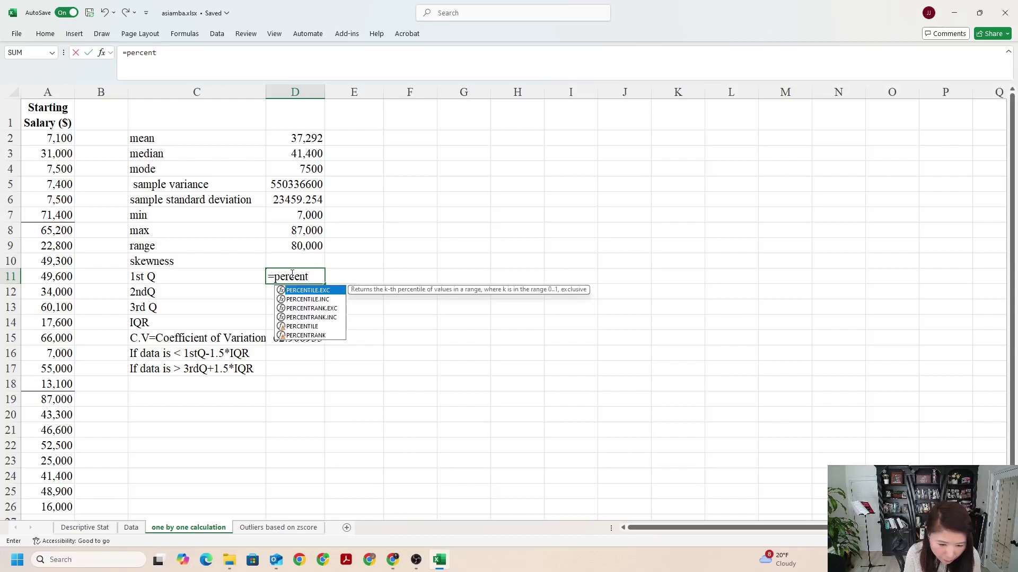
pyautogui.write('ile.i')
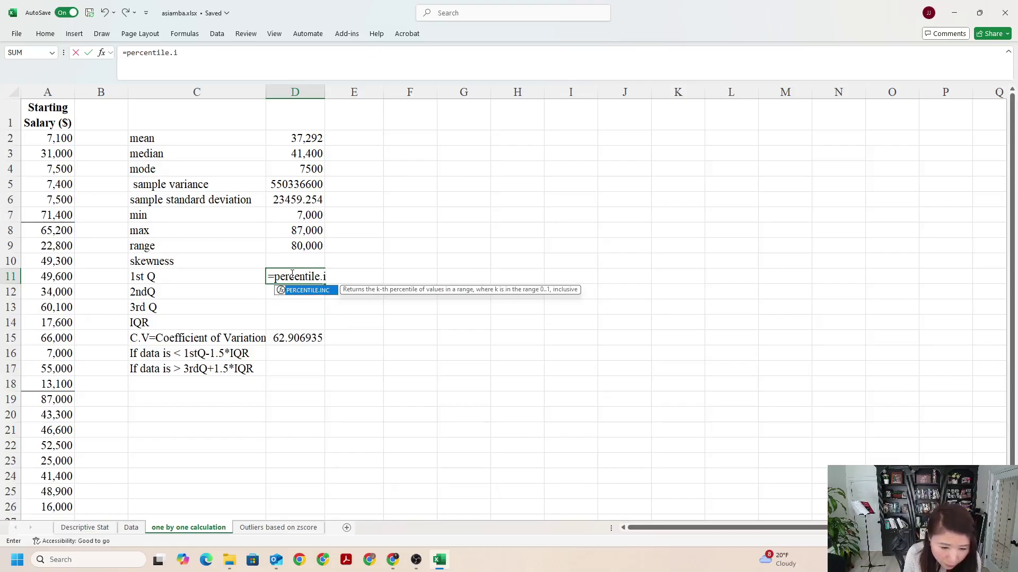
pyautogui.write('nc(')
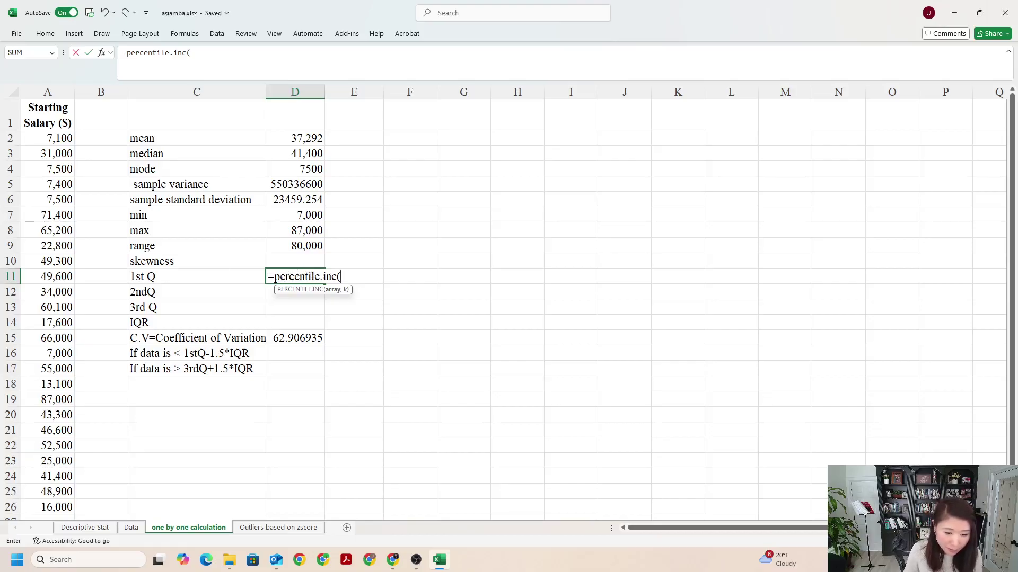
pyautogui.moveTo(59, 139); pyautogui.dragTo(53, 475)
pyautogui.write(',')
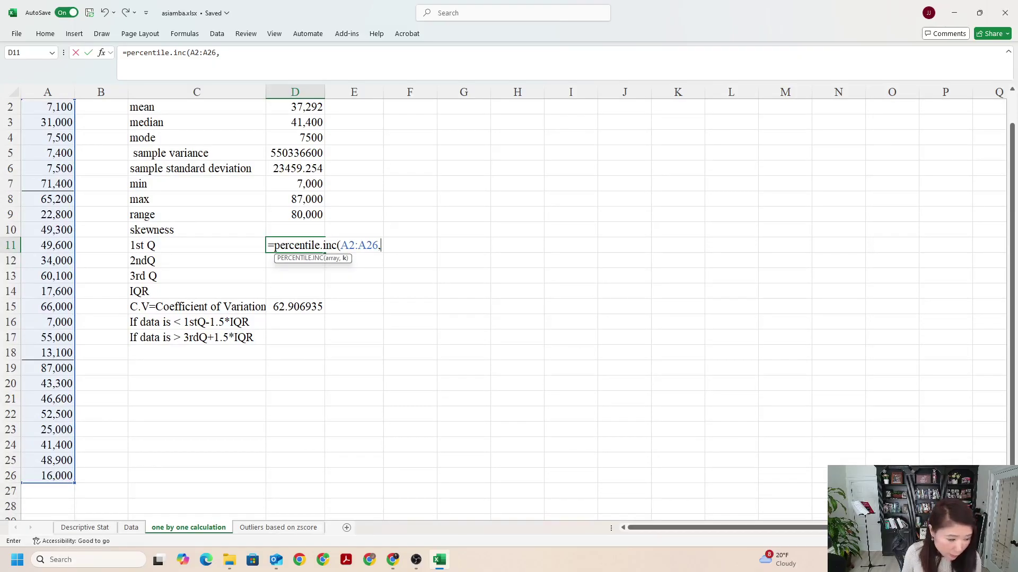
pyautogui.press('Return')
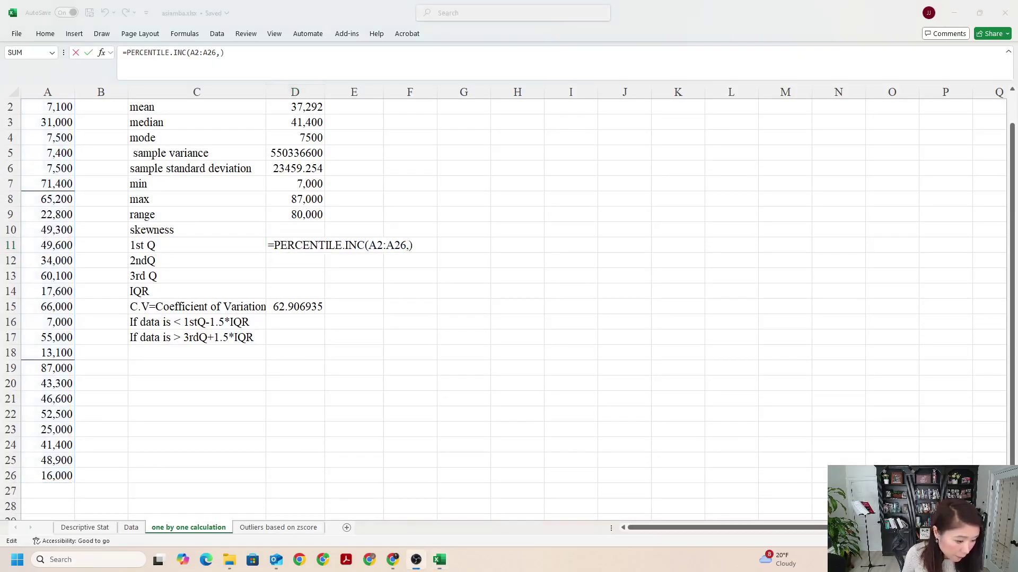
pyautogui.click(407, 247)
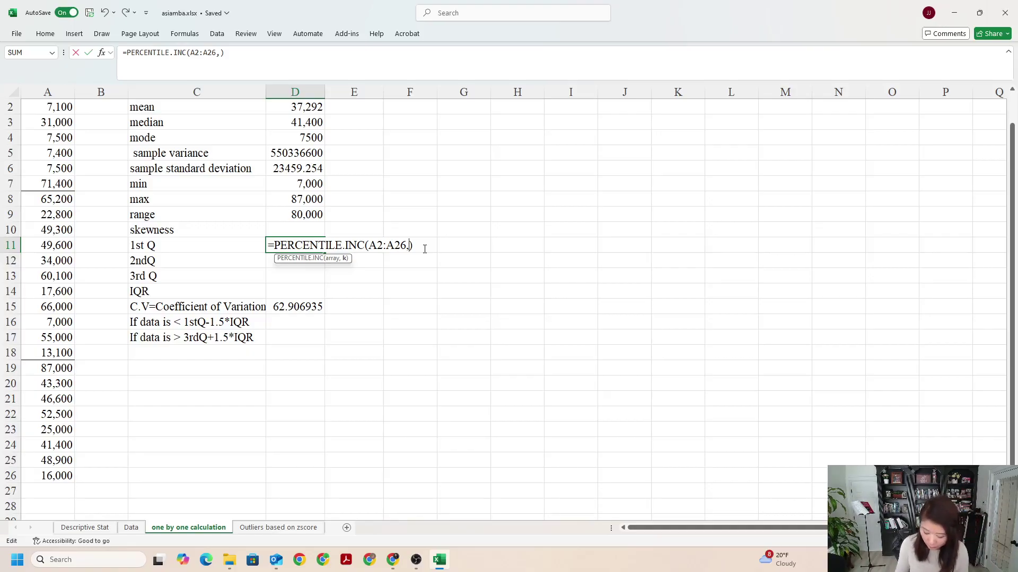
pyautogui.write('0.25')
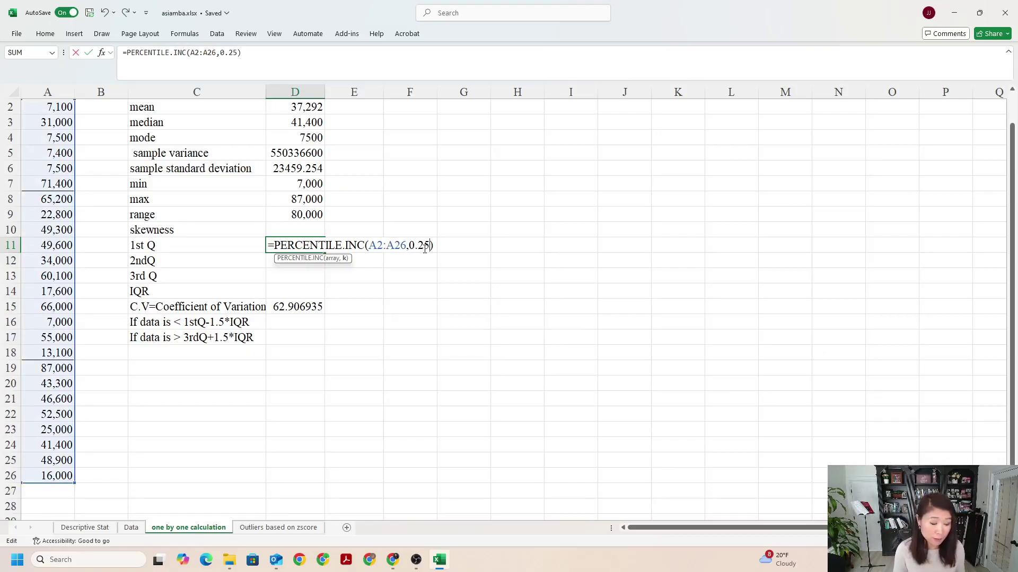
pyautogui.press('Return')
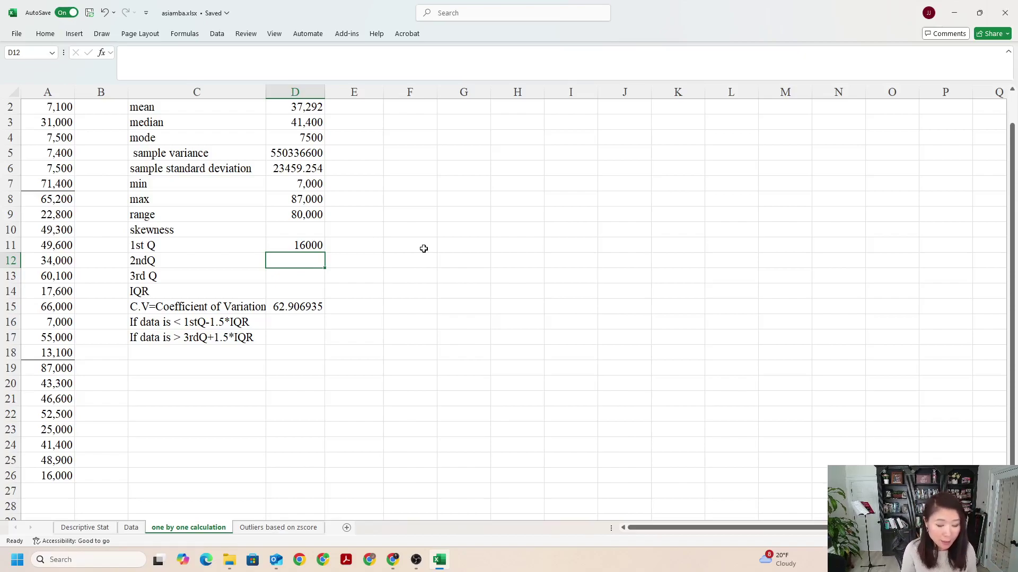
# Calculate the second quartile of the salaries in cell D12 with =PERCENTILE.INC(A2:A26,0.5).
pyautogui.write('=')
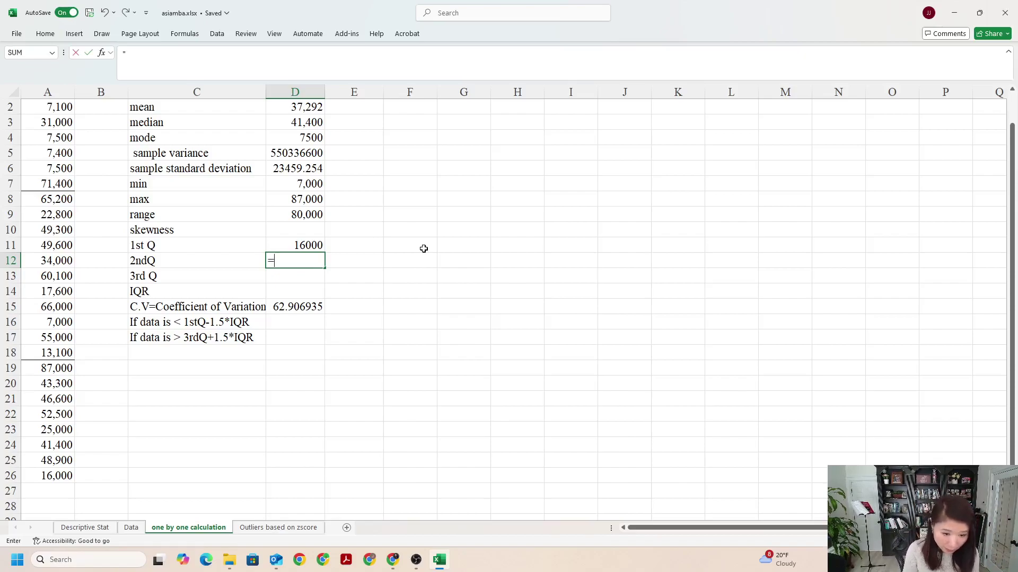
pyautogui.write('per')
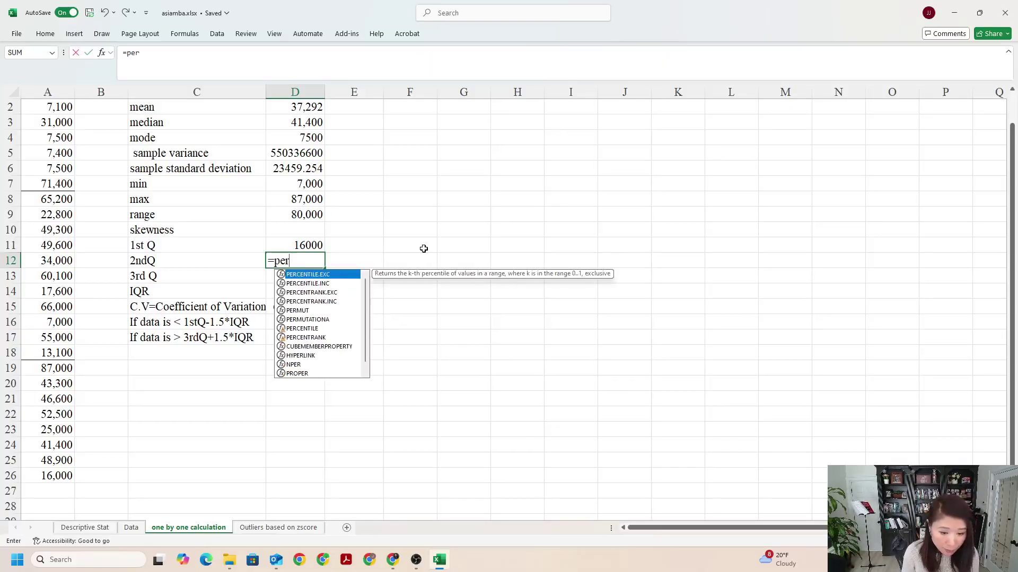
pyautogui.doubleClick(296, 284)
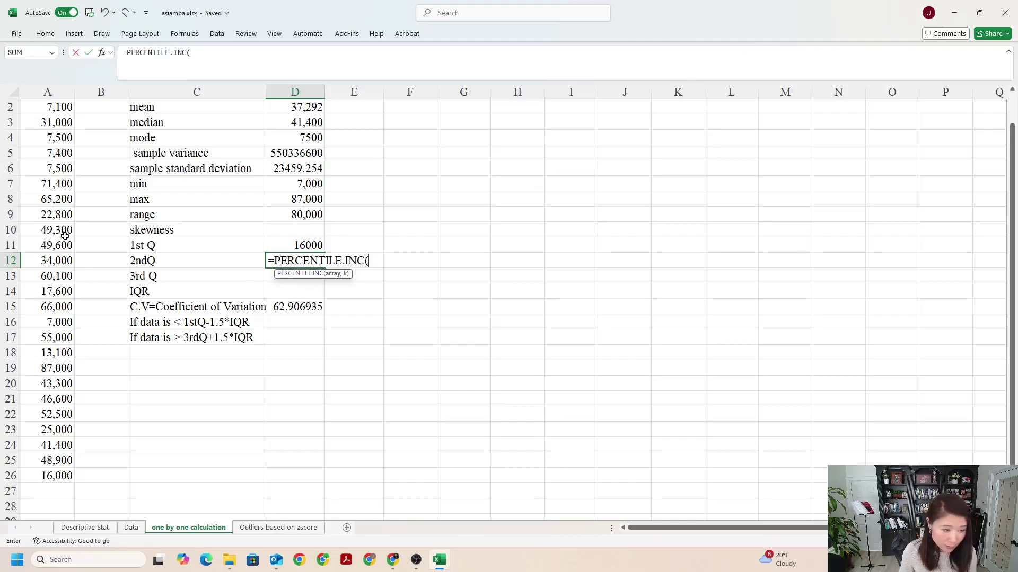
pyautogui.scroll(1, 65, 237)
pyautogui.moveTo(49, 138); pyautogui.dragTo(61, 507)
pyautogui.write(',')
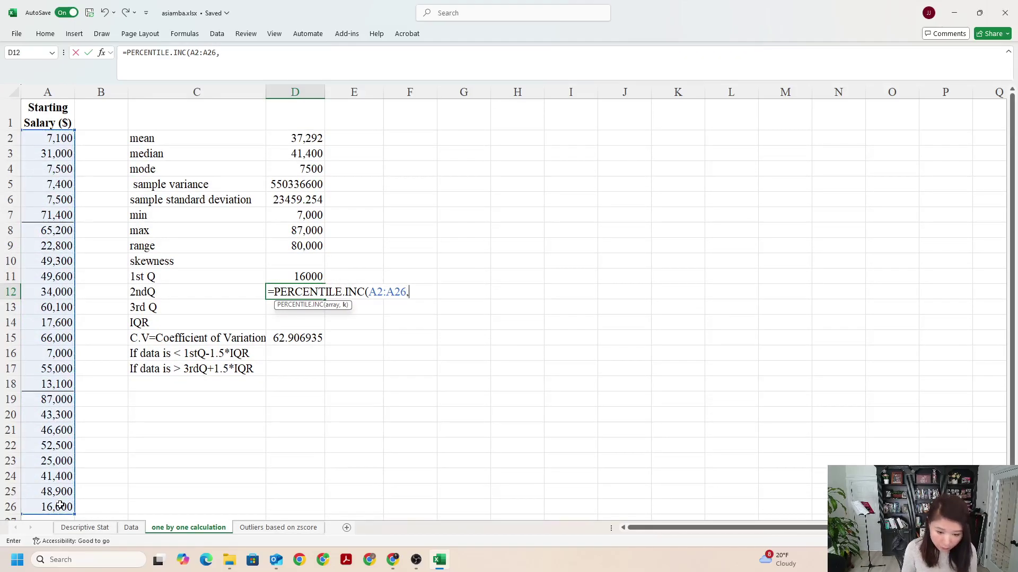
pyautogui.write('0.')
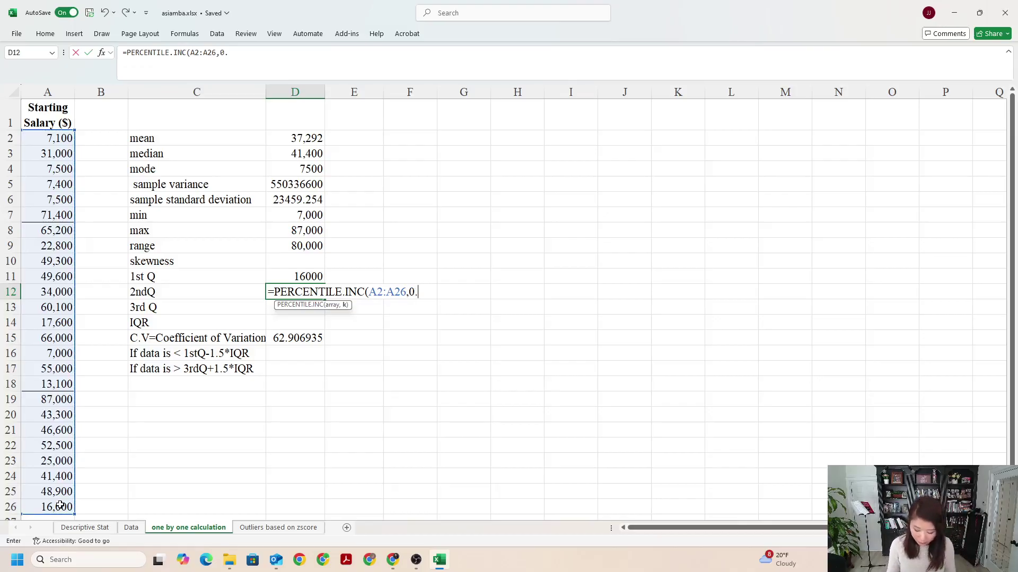
pyautogui.write('5)')
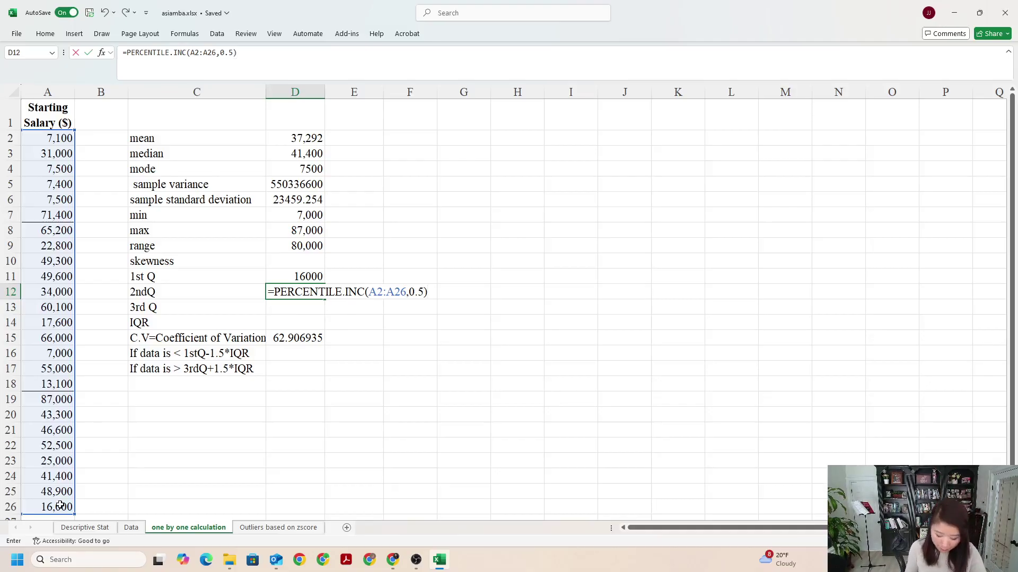
pyautogui.press('Return')
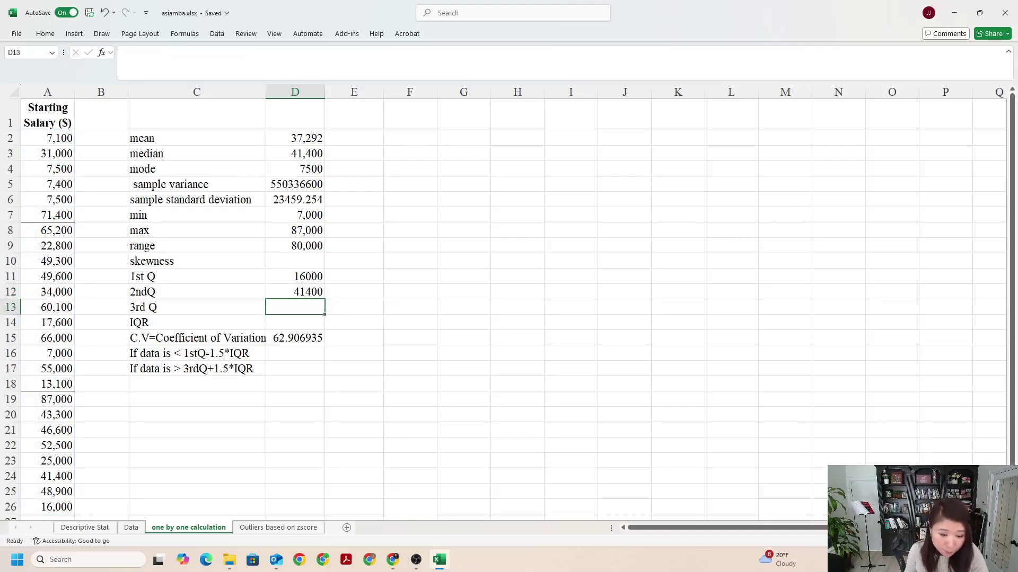
# Compare the second quartile in cell D12 with the median in cell D3.
pyautogui.click(292, 294)
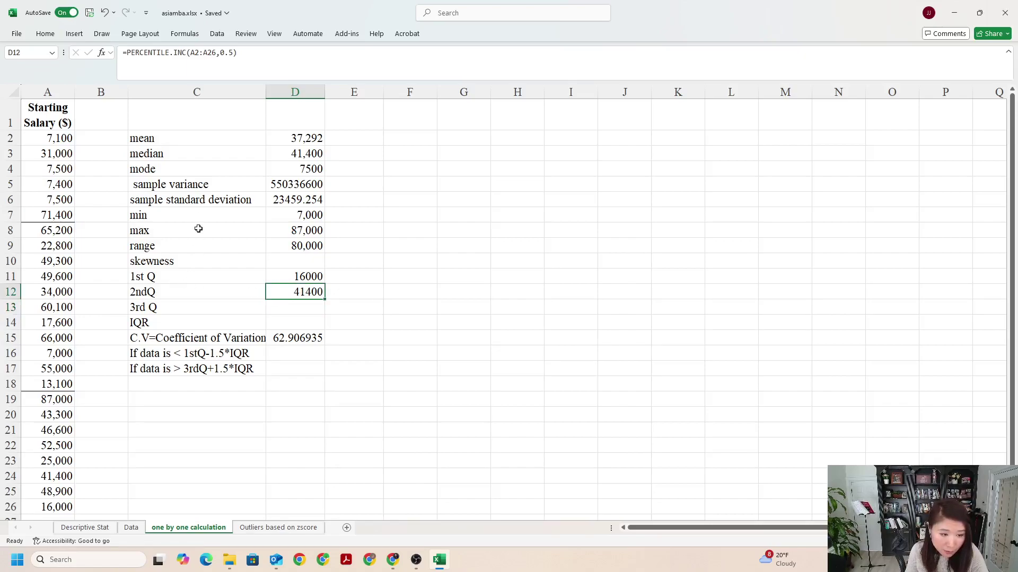
pyautogui.click(302, 292)
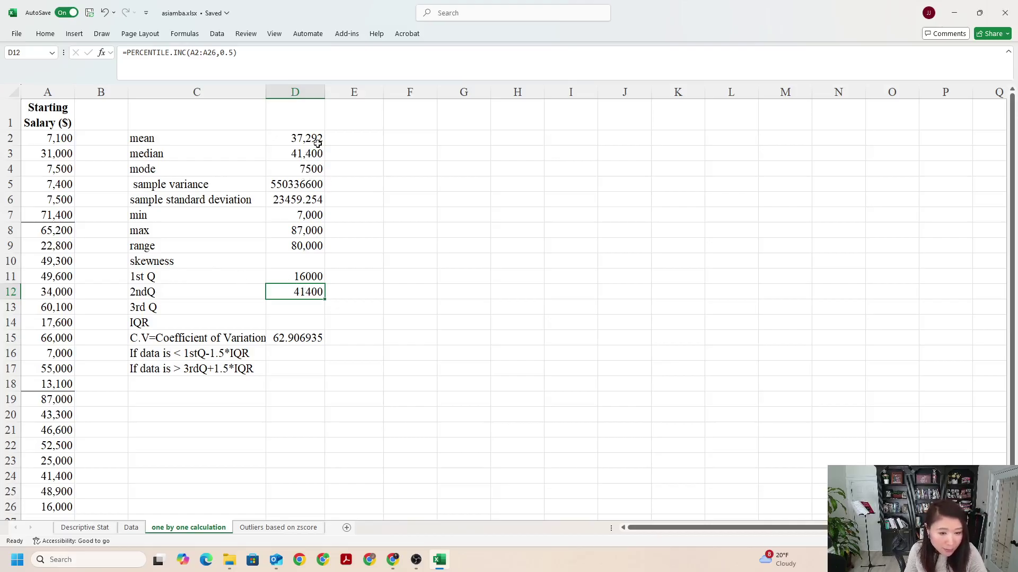
pyautogui.click(309, 153)
pyautogui.click(307, 295)
pyautogui.click(311, 153)
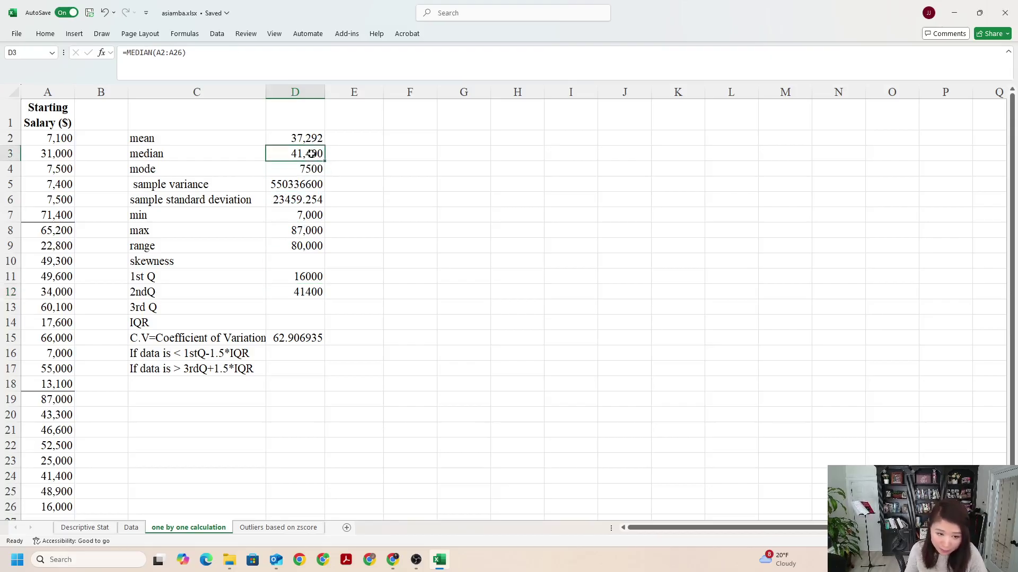
pyautogui.click(306, 293)
# Calculate the third quartile of the salaries in cell D13 with =PERCENTILE.INC(A2:A26,0.75).
pyautogui.click(302, 310)
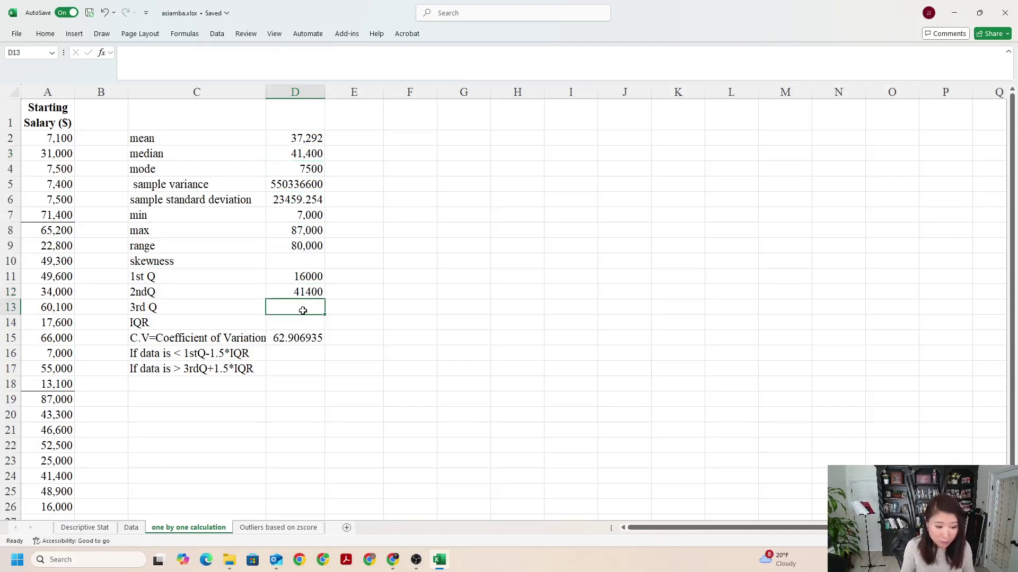
pyautogui.write('=')
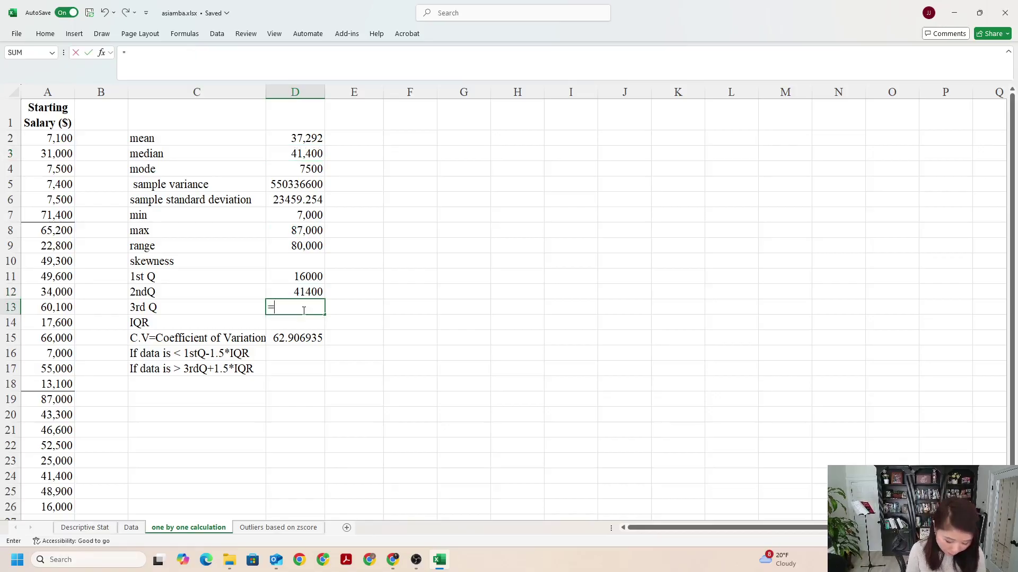
pyautogui.write('per')
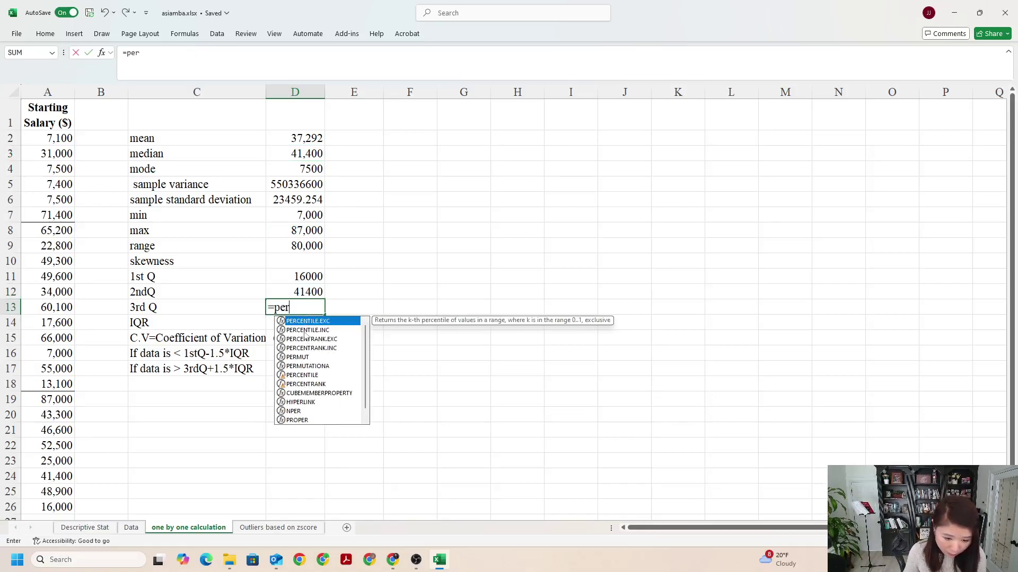
pyautogui.doubleClick(305, 329)
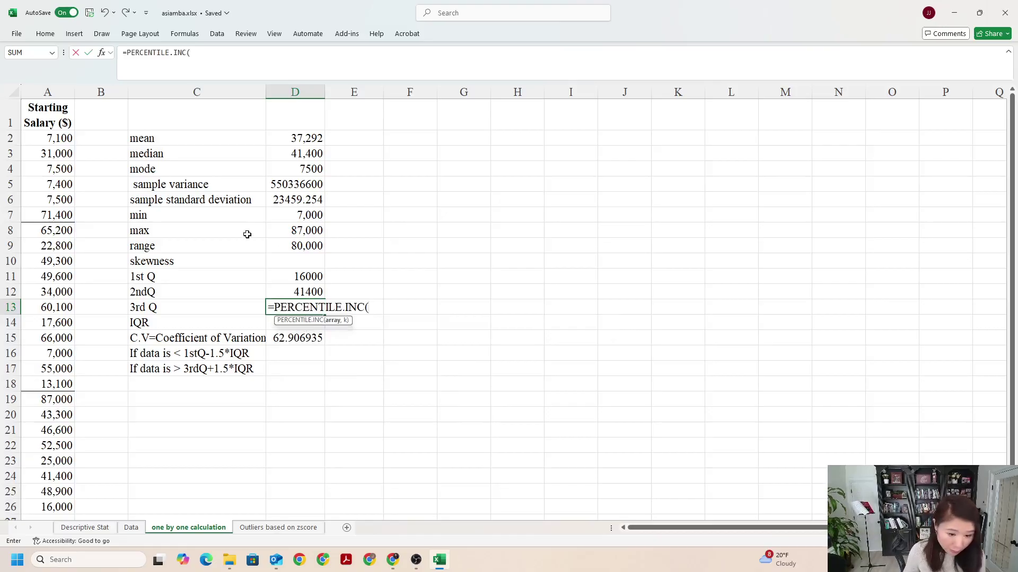
pyautogui.moveTo(65, 141); pyautogui.dragTo(45, 507)
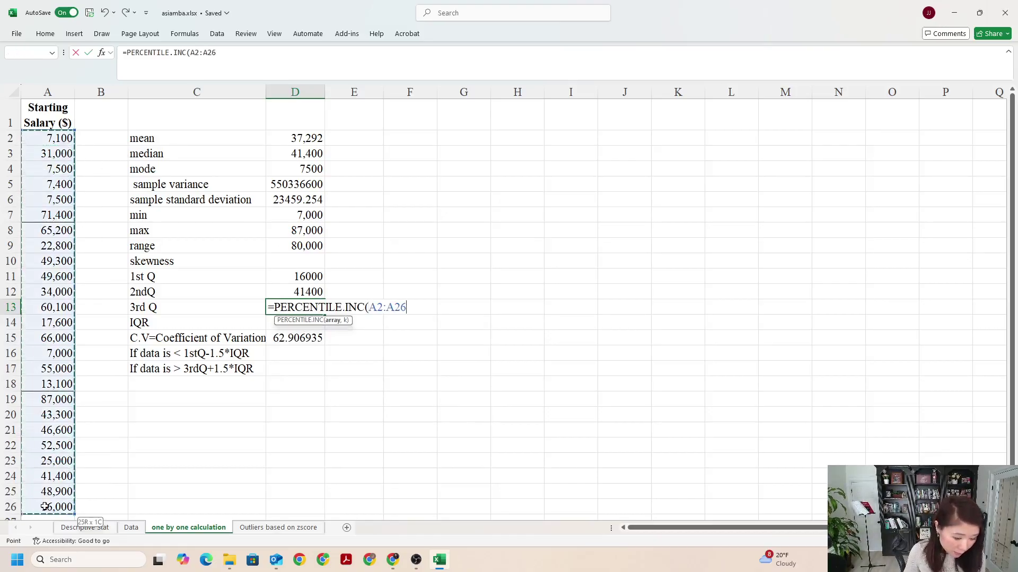
pyautogui.write(',')
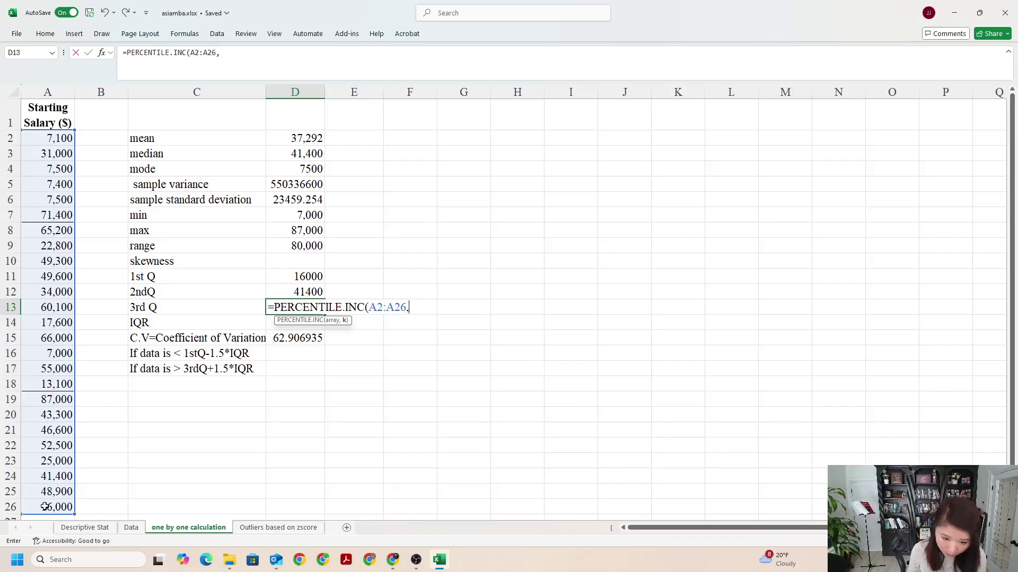
pyautogui.write('0.75')
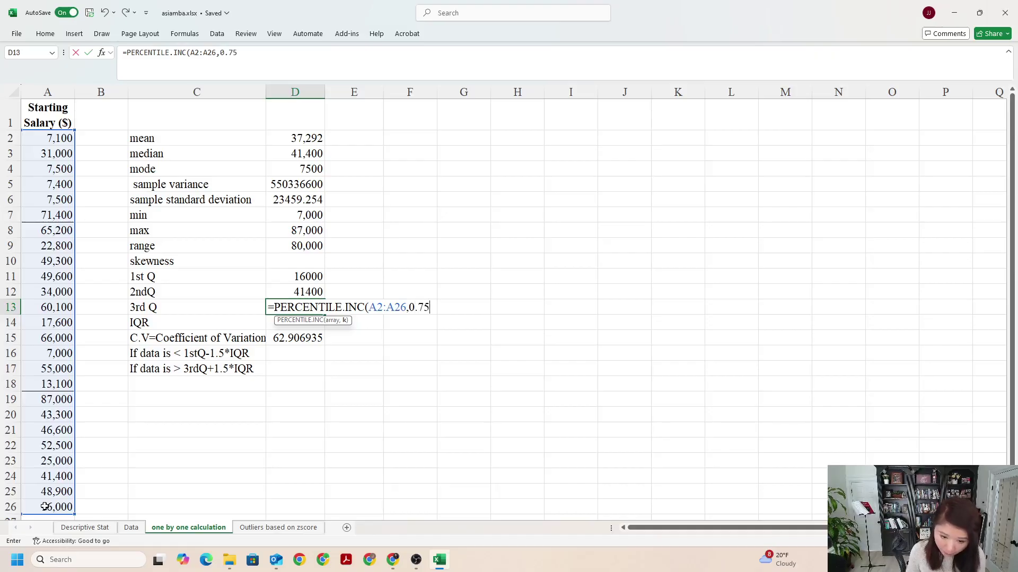
pyautogui.write(')')
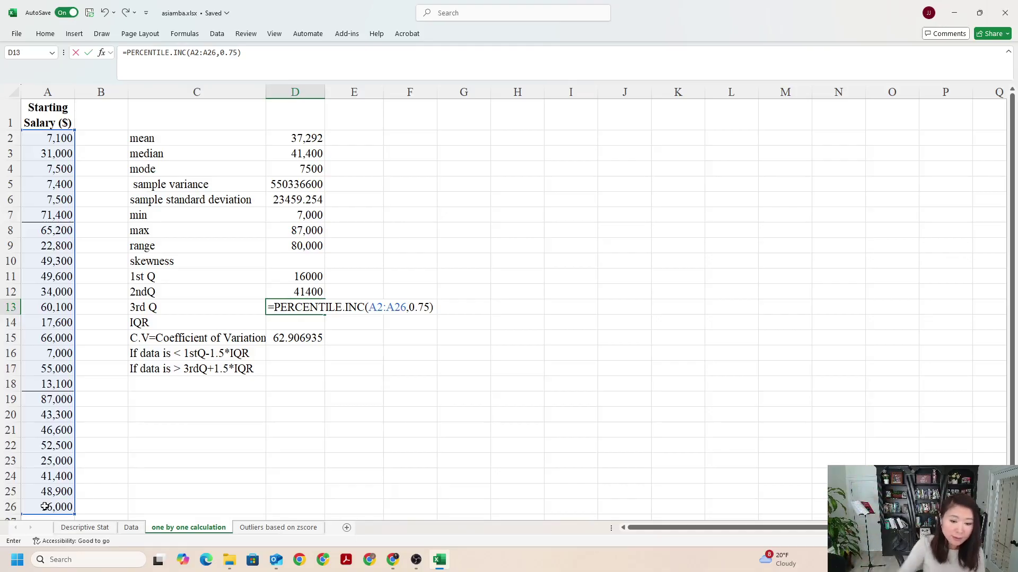
pyautogui.press('Return')
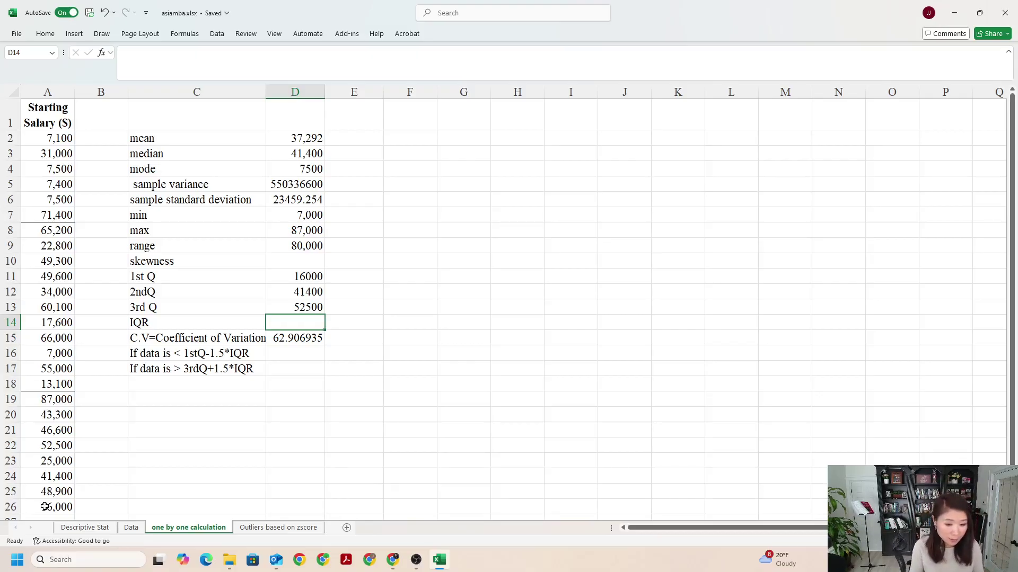
# Calculate the interquartile range in cell D14 with =D13-D11.
pyautogui.write('=')
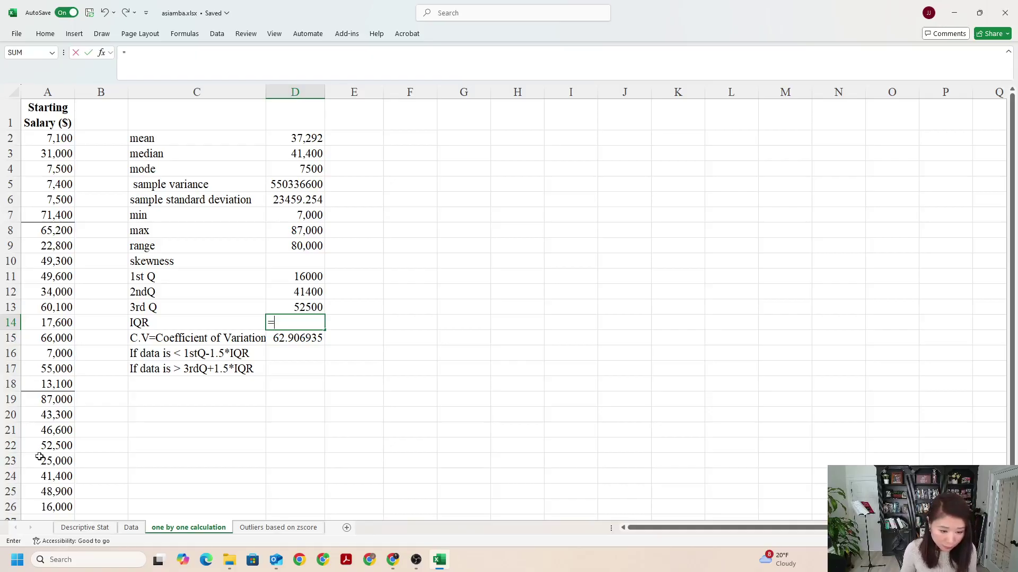
pyautogui.click(310, 306)
pyautogui.write('-')
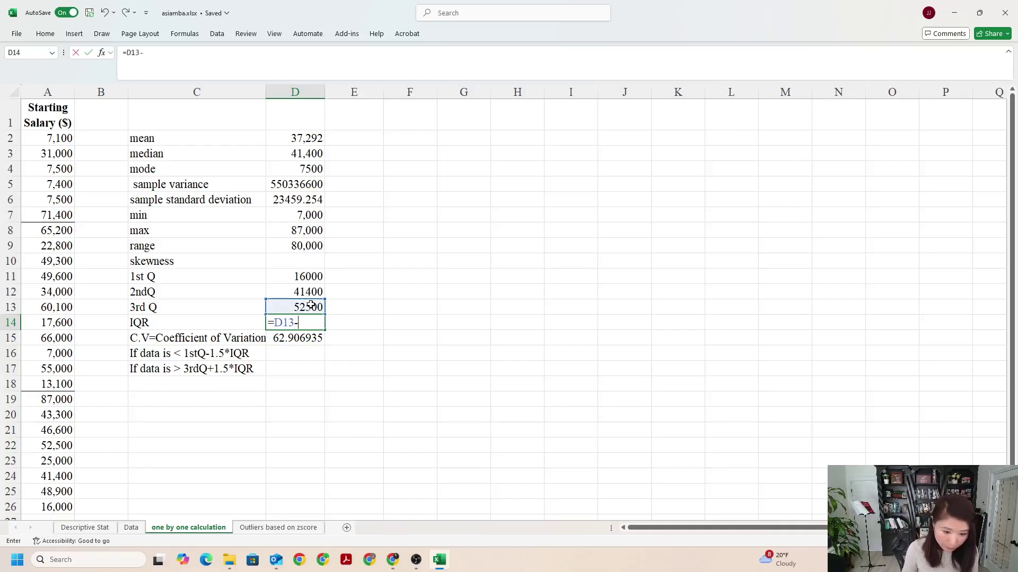
pyautogui.click(311, 276)
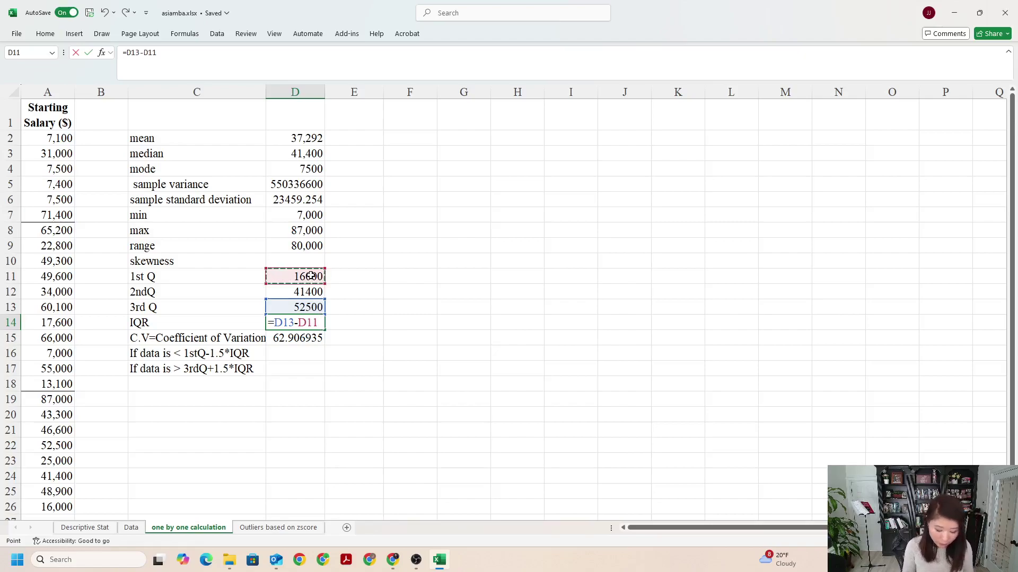
pyautogui.press('Return')
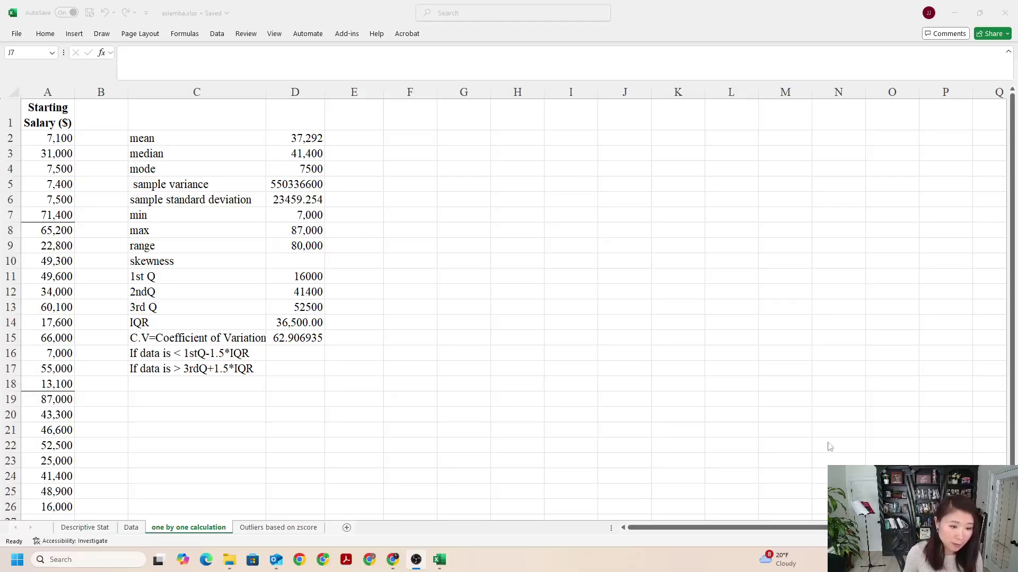
# Review the variation measures from sample variance to coefficient of variation, and the central tendency measures in C2:D4.
pyautogui.click(213, 184)
pyautogui.click(217, 201)
pyautogui.click(213, 246)
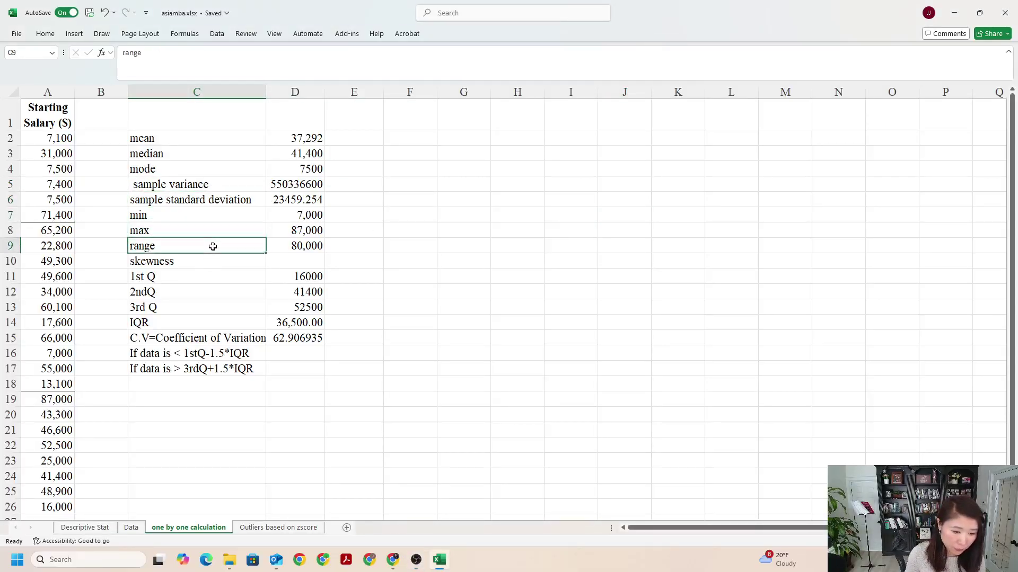
pyautogui.click(216, 323)
pyautogui.click(224, 333)
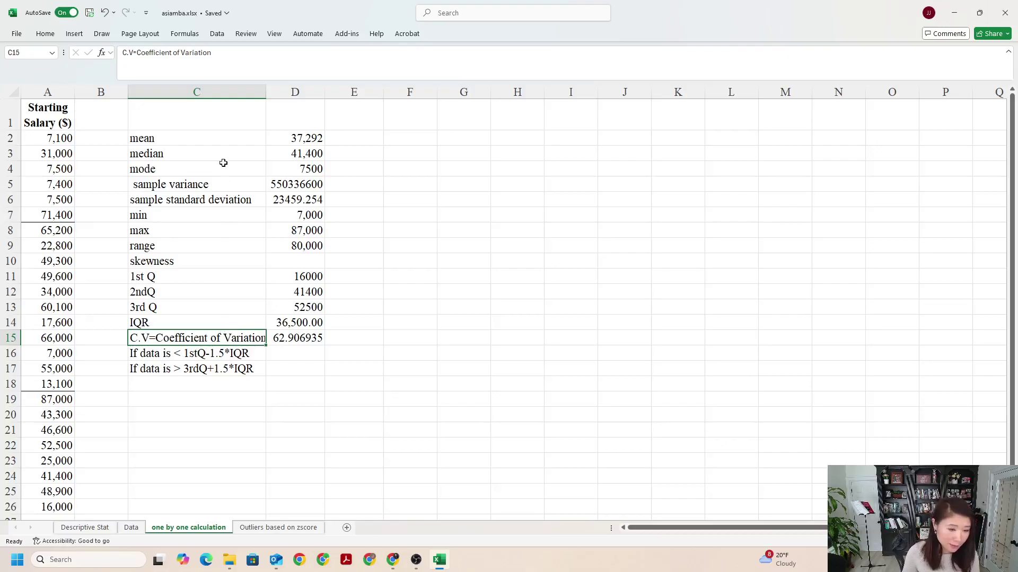
pyautogui.moveTo(218, 138); pyautogui.dragTo(314, 169)
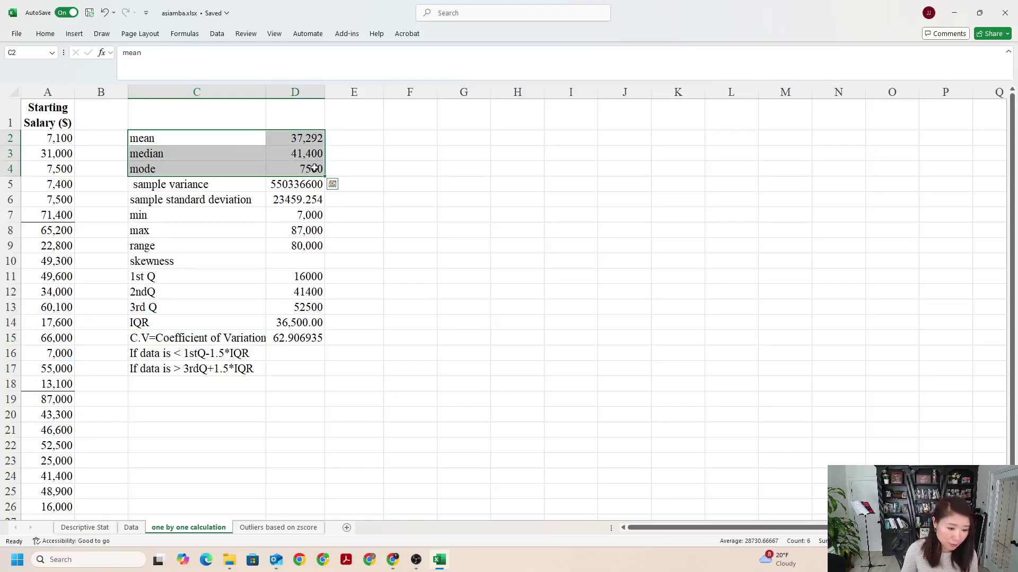
# Calculate the skewness of the salaries in cell D10 with =SKEW(A2:A26).
pyautogui.click(309, 261)
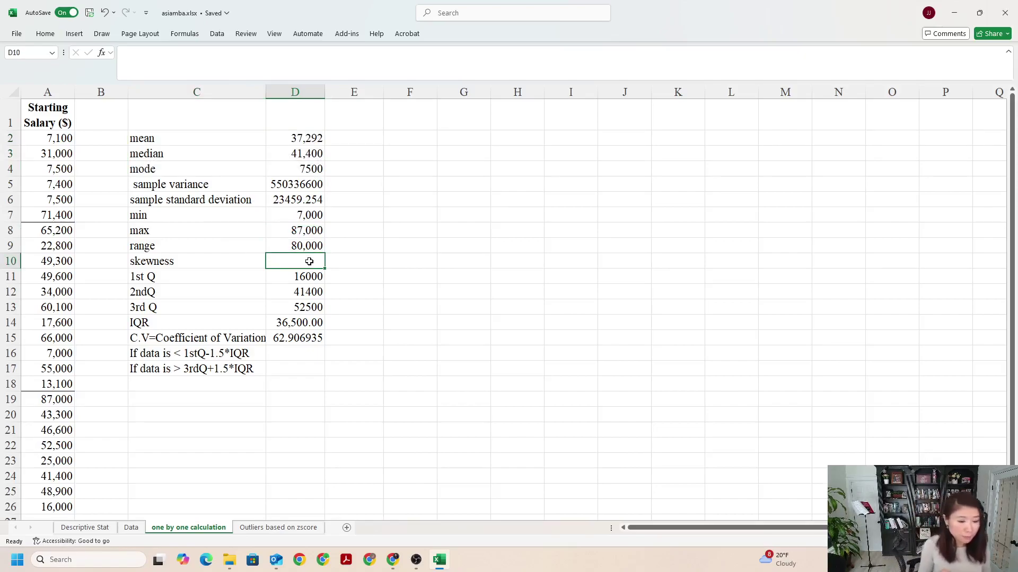
pyautogui.write('=')
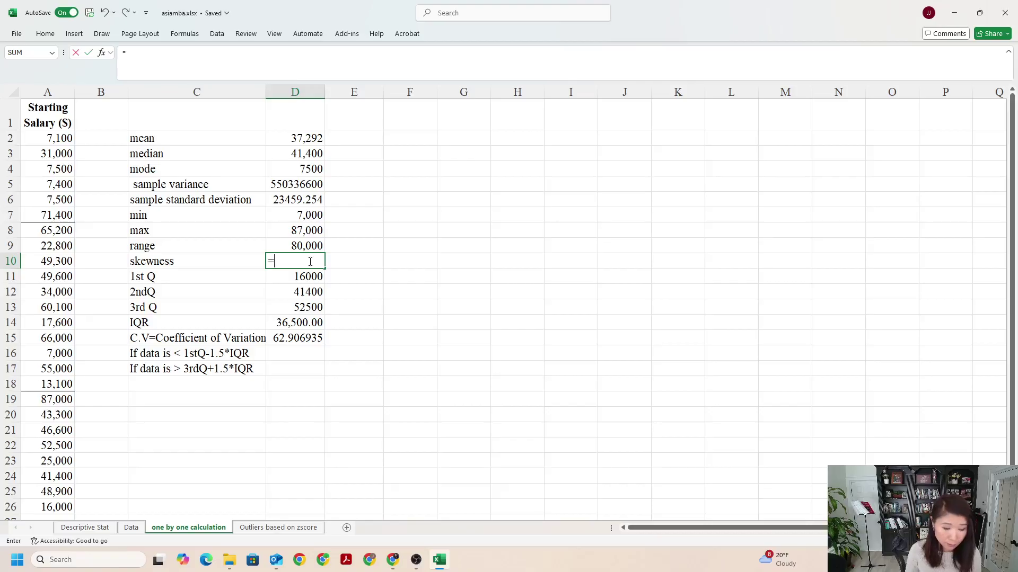
pyautogui.write('sk')
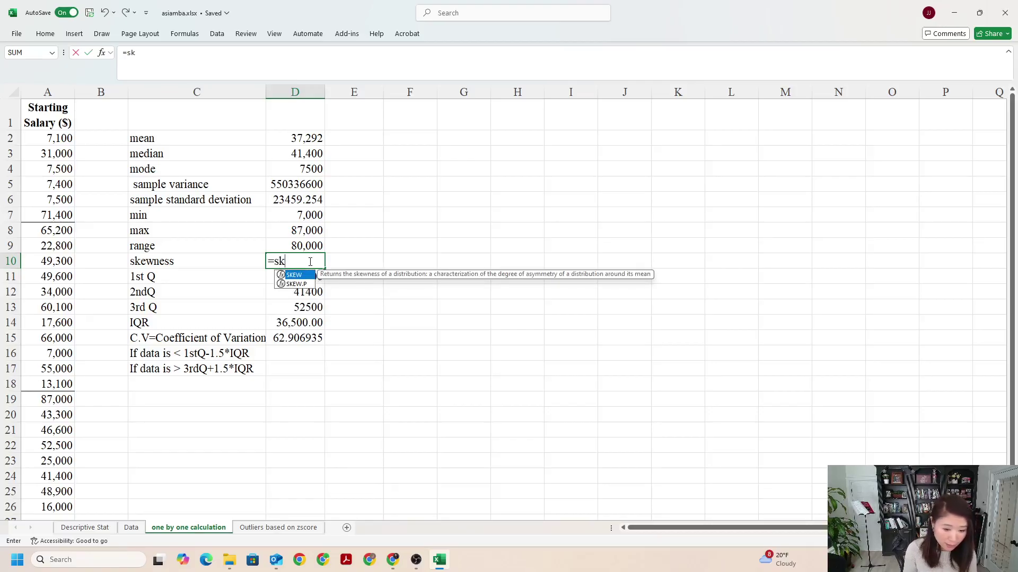
pyautogui.write('ew')
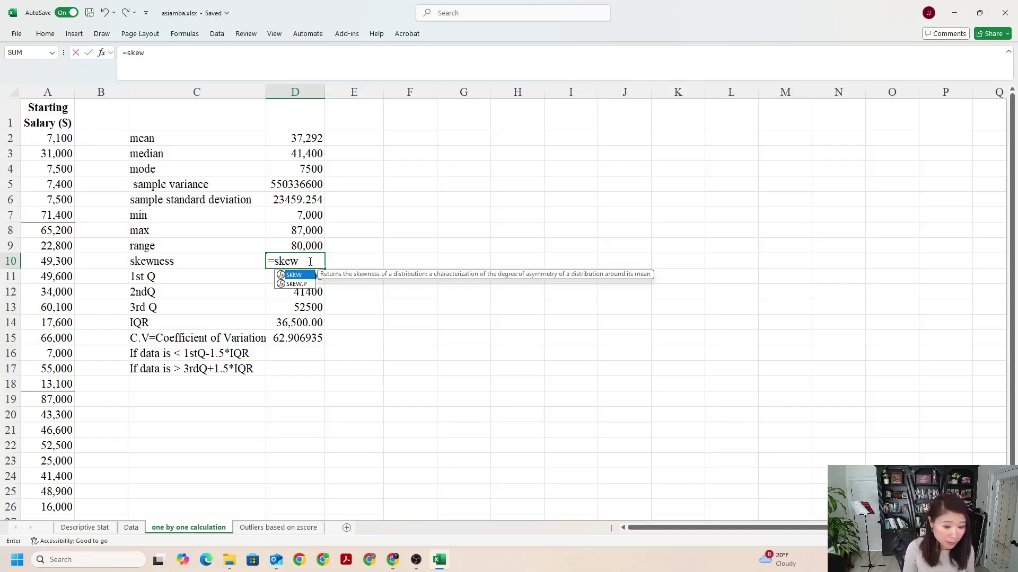
pyautogui.write('(')
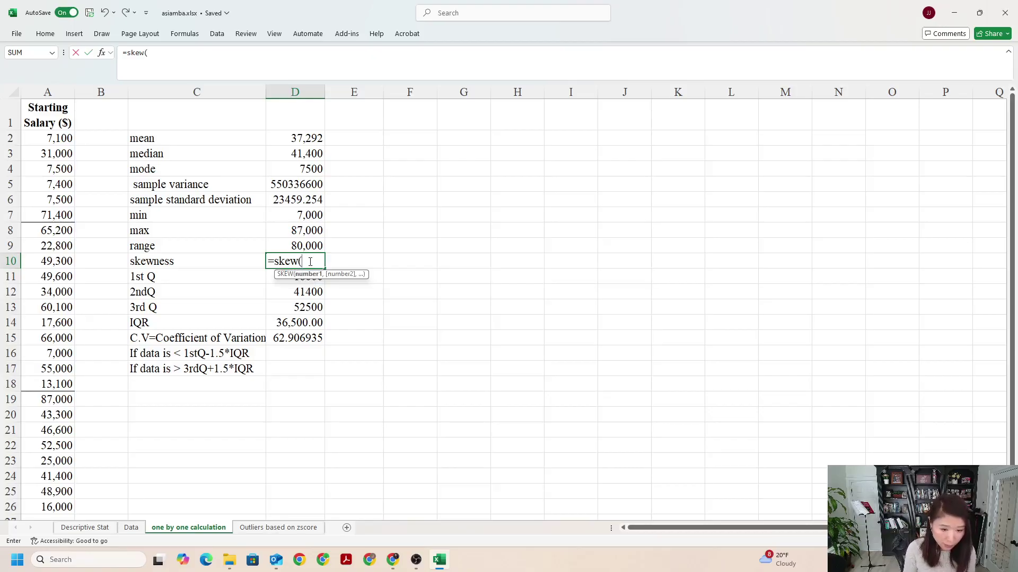
pyautogui.moveTo(60, 137); pyautogui.dragTo(69, 506)
pyautogui.write(')')
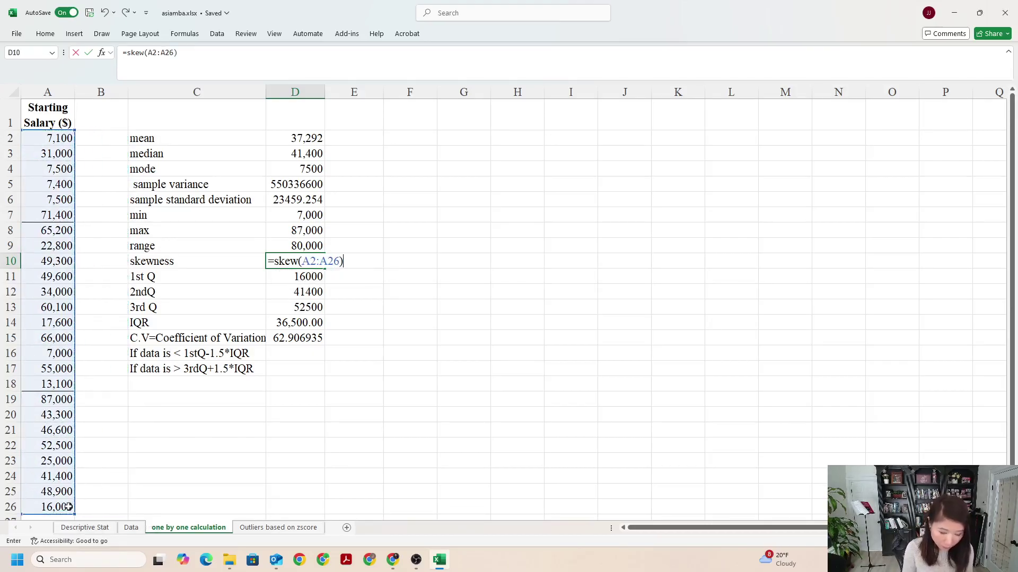
pyautogui.press('Return')
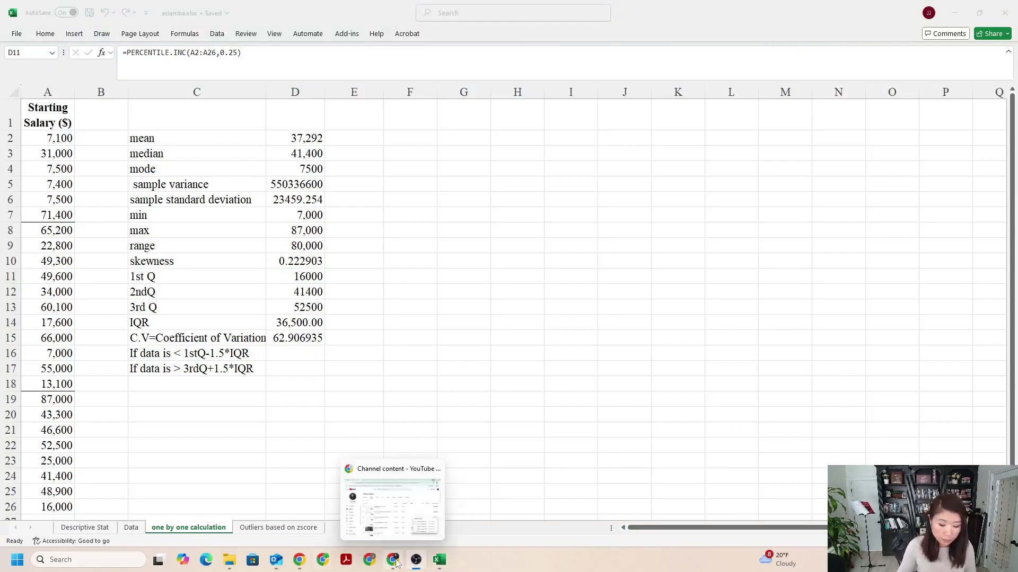
# Switch to the Chrome window with the search on what positive skewness means.
pyautogui.moveTo(302, 566)
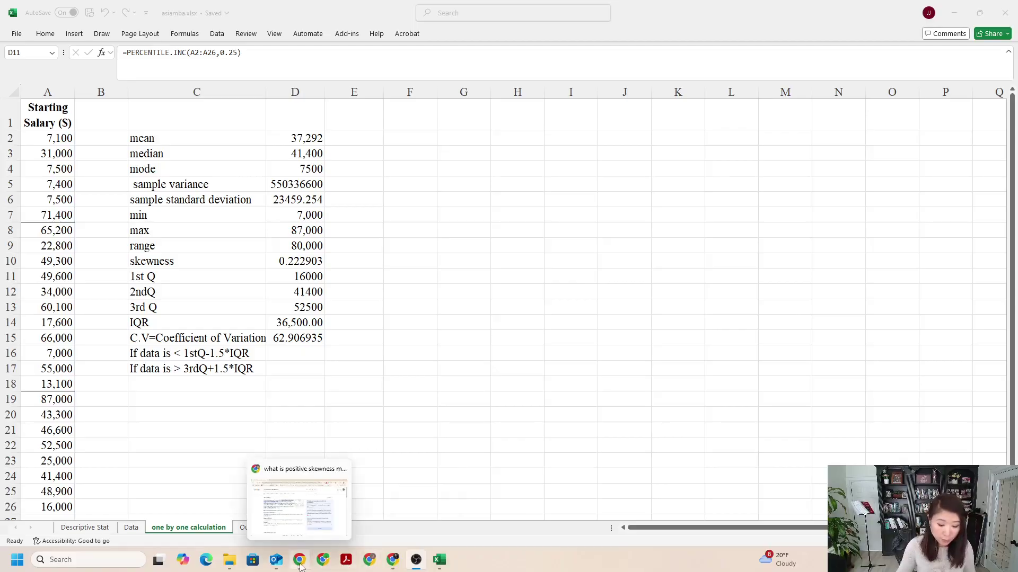
pyautogui.click(285, 530)
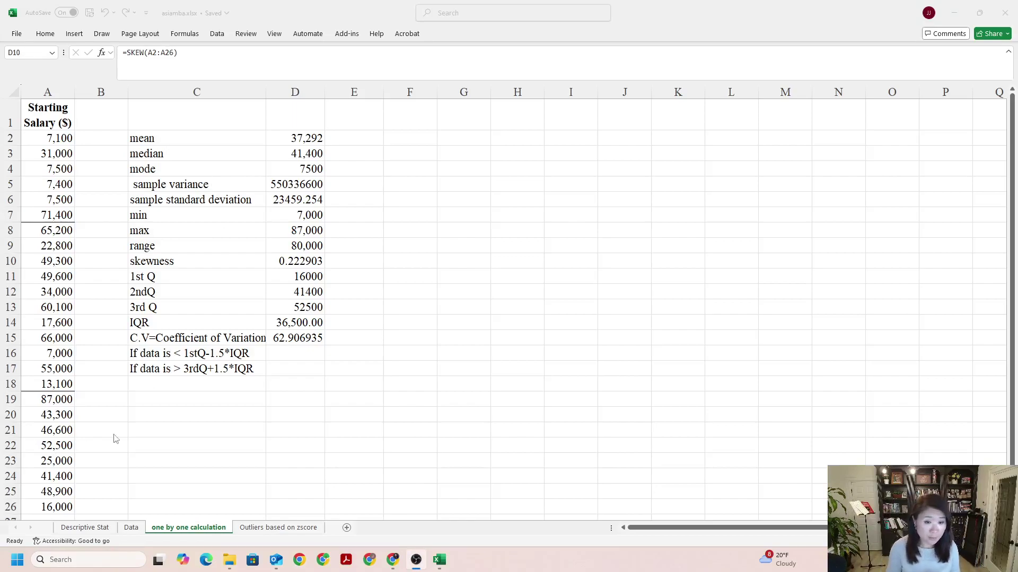
# Compare the mean and median in D2:D3 with the skewness in cell D10.
pyautogui.click(279, 138)
pyautogui.press('F2')
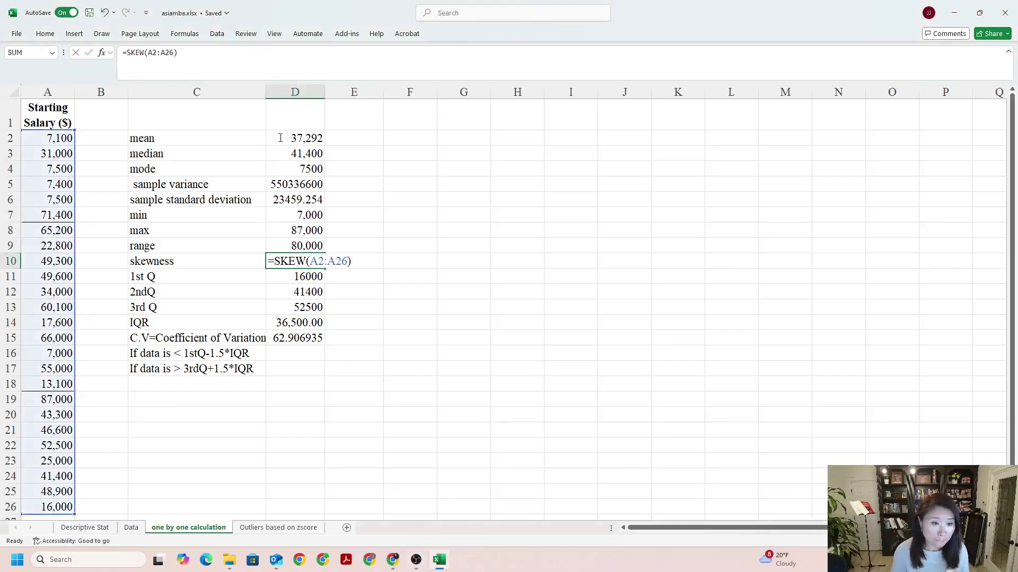
pyautogui.click(280, 138)
pyautogui.moveTo(279, 138); pyautogui.dragTo(282, 150)
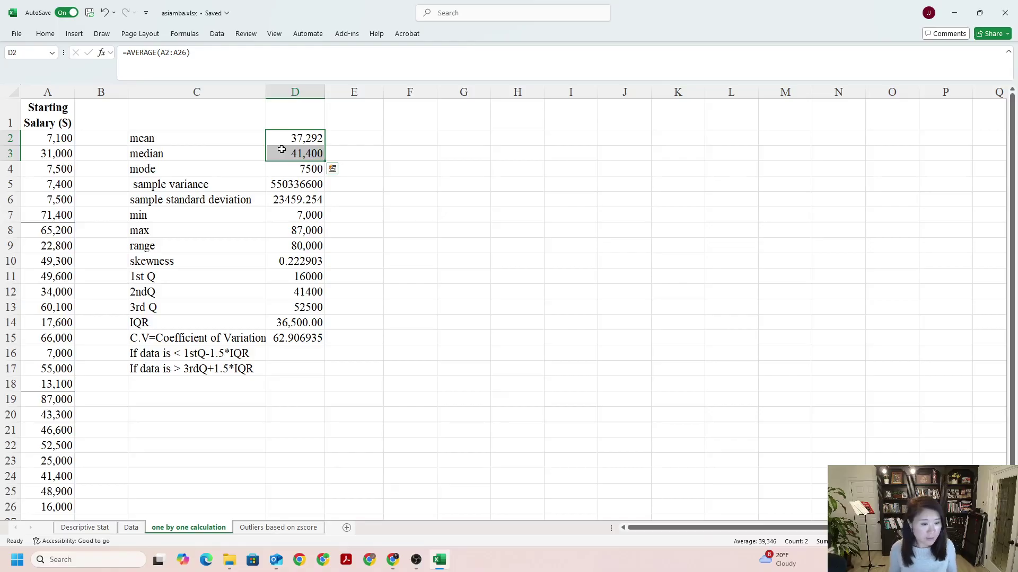
pyautogui.click(303, 257)
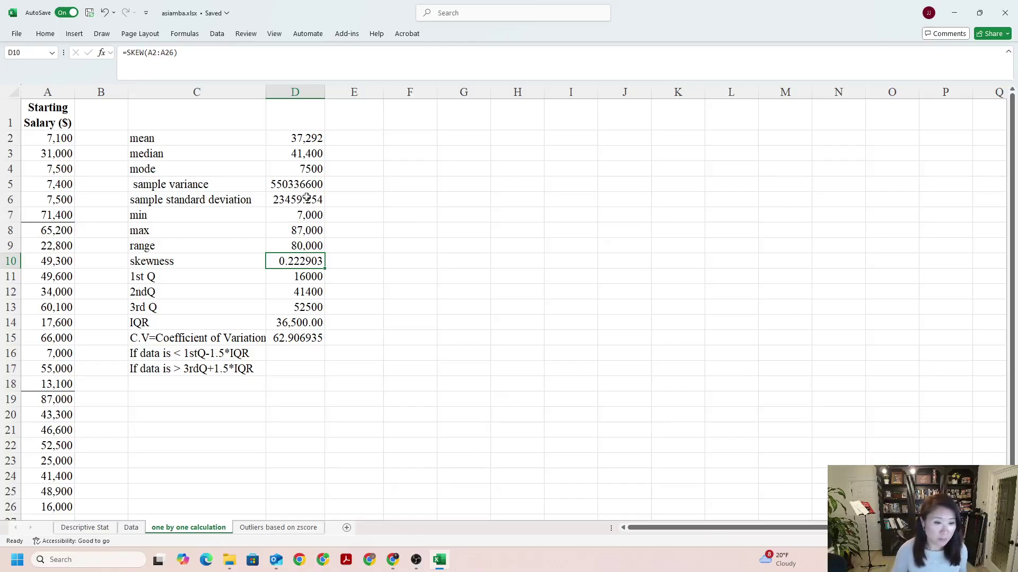
pyautogui.moveTo(301, 136); pyautogui.dragTo(302, 151)
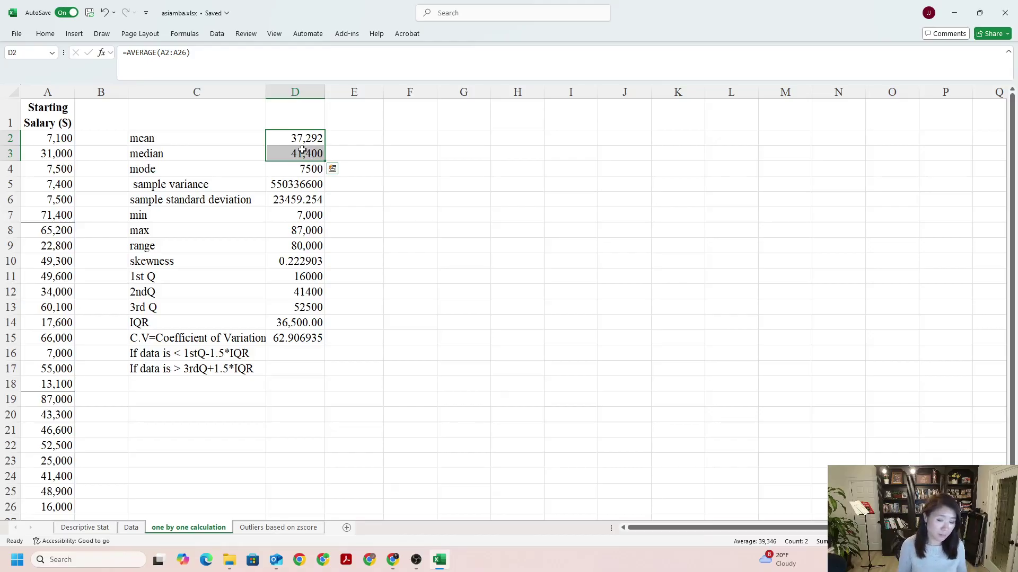
pyautogui.click(295, 261)
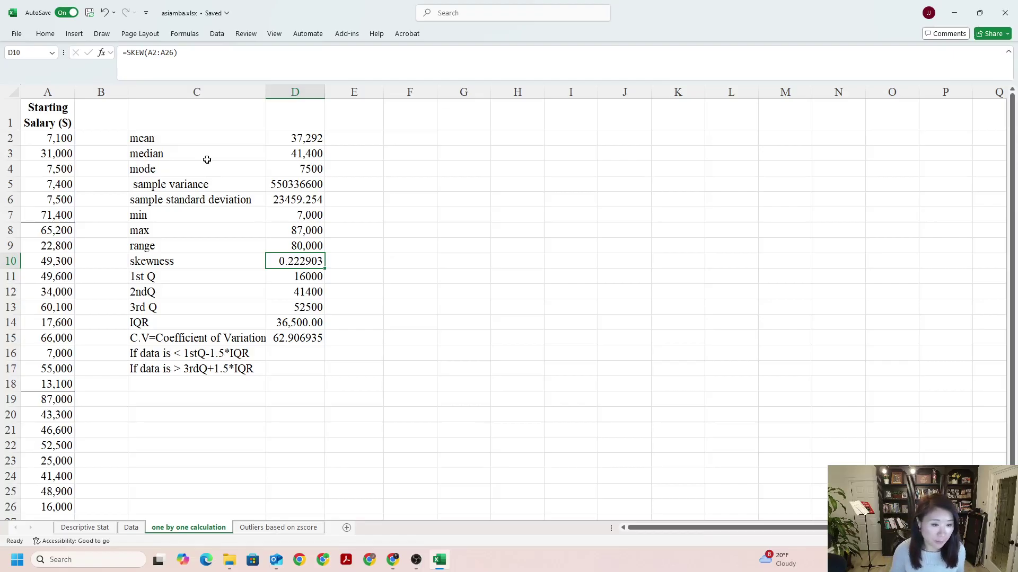
# Review the statistics by group: central tendency, then variance, standard deviation, range and IQR, and finally skewness.
pyautogui.moveTo(202, 140); pyautogui.dragTo(301, 175)
pyautogui.moveTo(212, 186); pyautogui.dragTo(299, 202)
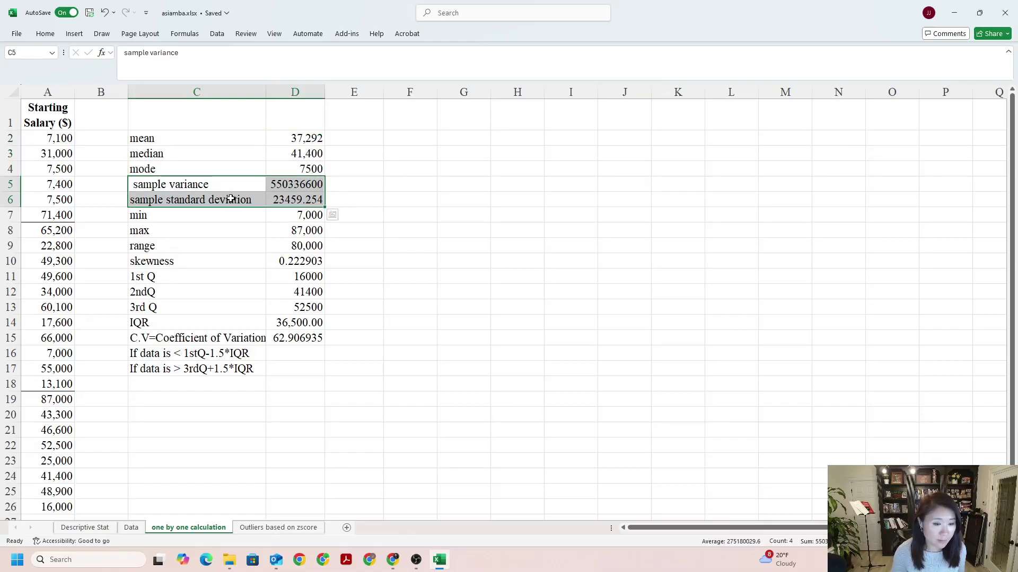
pyautogui.click(177, 248)
pyautogui.click(172, 320)
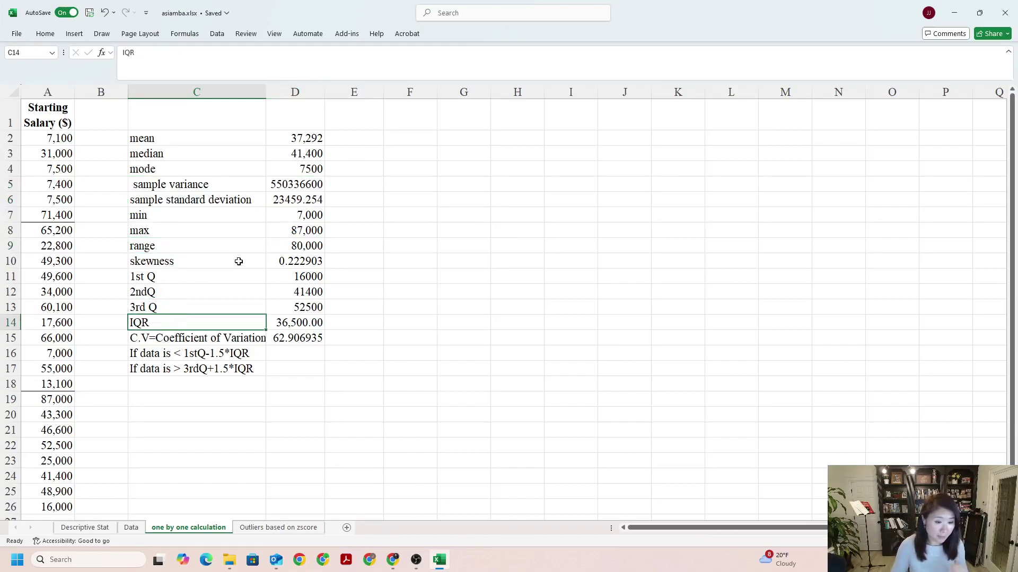
pyautogui.moveTo(238, 261); pyautogui.dragTo(308, 264)
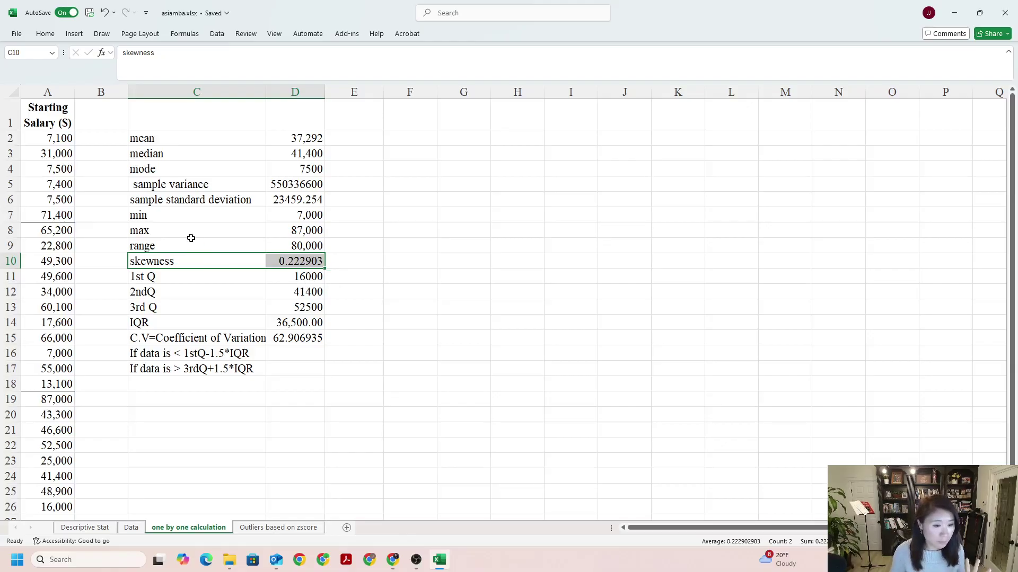
# Review the five-number summary entries: min, first quartile, median, third quartile and max.
pyautogui.click(195, 219)
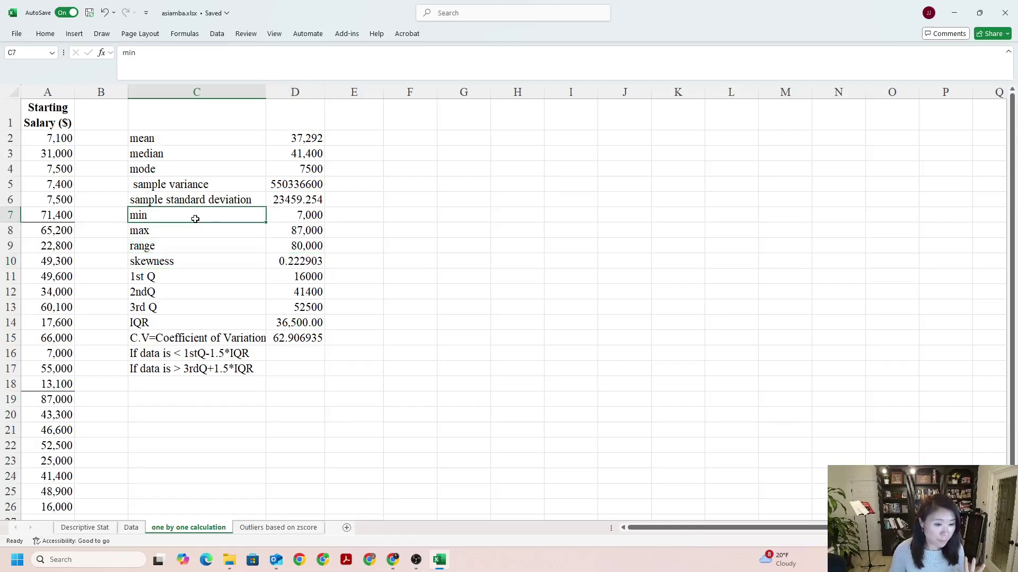
pyautogui.click(202, 230)
pyautogui.click(187, 152)
pyautogui.click(195, 219)
pyautogui.click(197, 230)
pyautogui.click(202, 280)
pyautogui.click(204, 311)
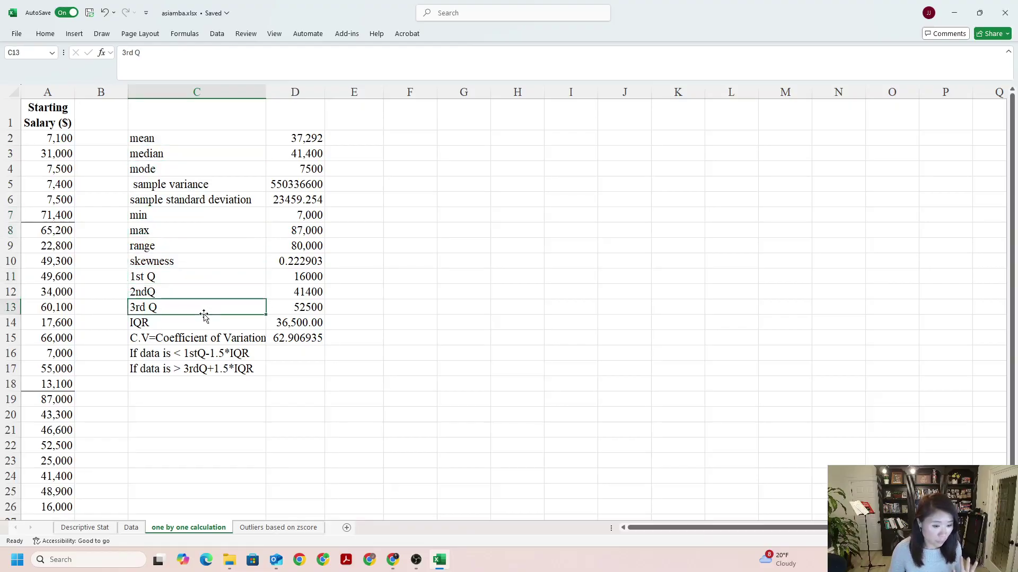
pyautogui.click(183, 157)
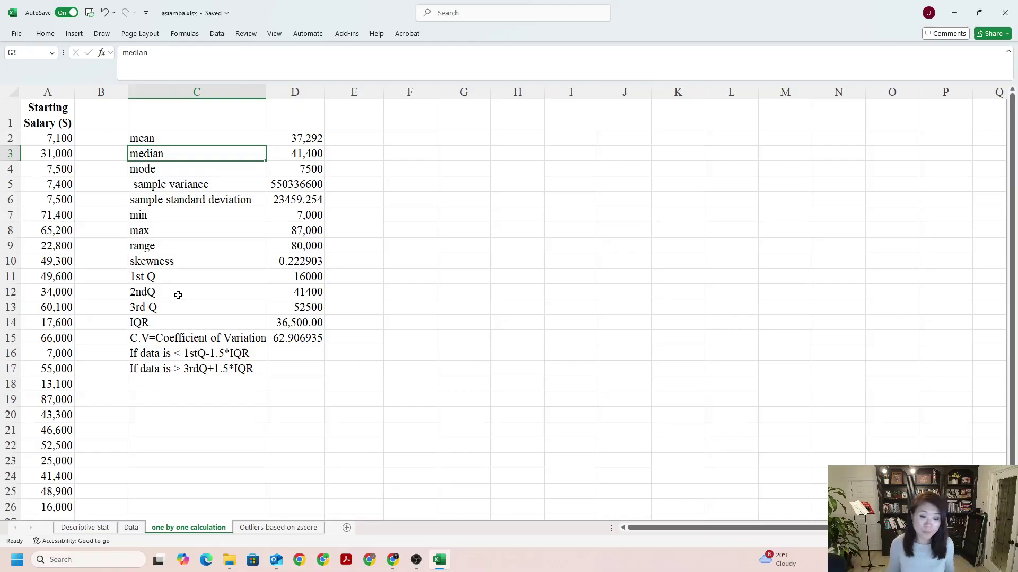
# Calculate the lower outlier limit in cell D16 with =D11-1.5*D14.
pyautogui.click(210, 355)
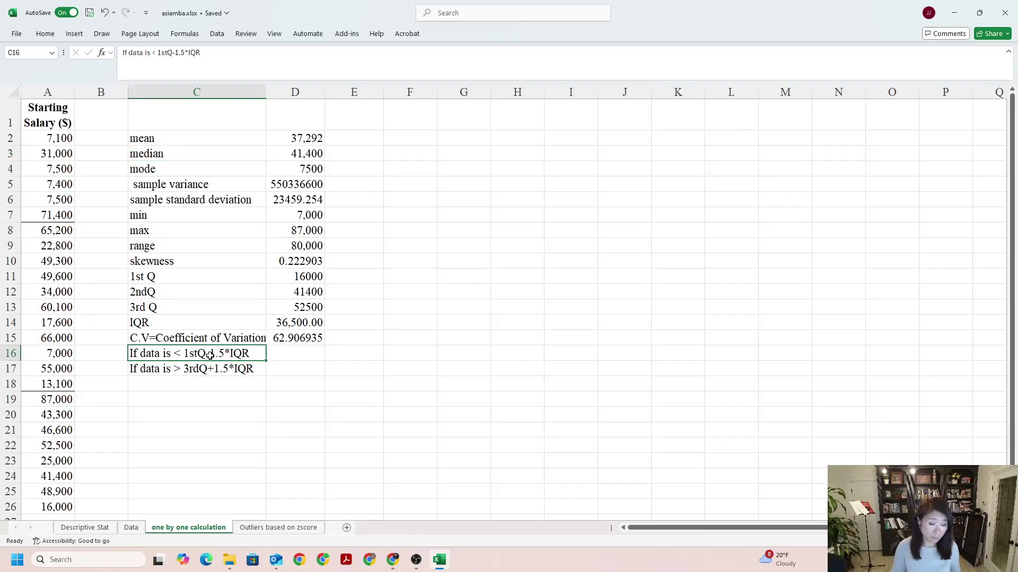
pyautogui.click(272, 351)
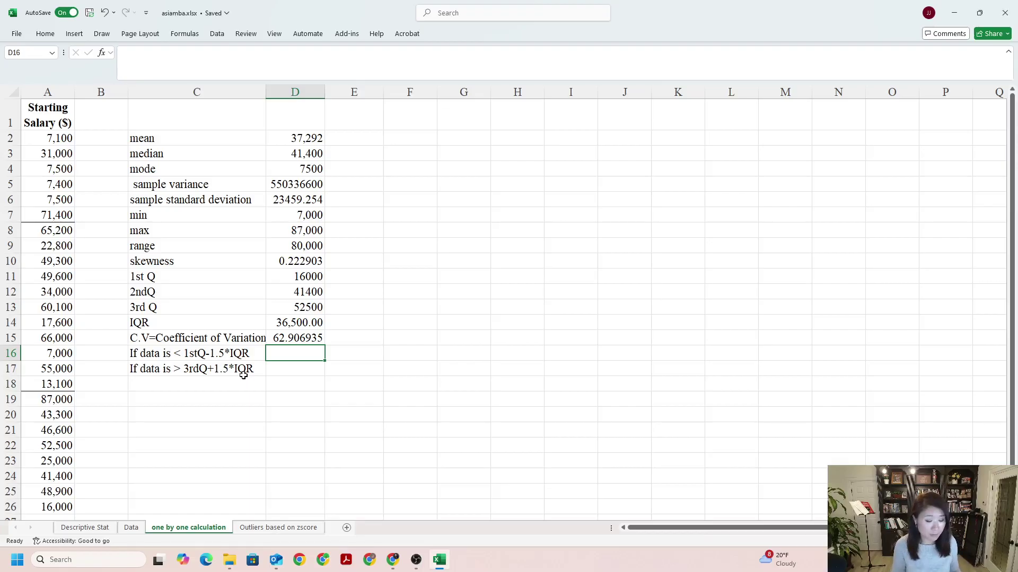
pyautogui.click(227, 371)
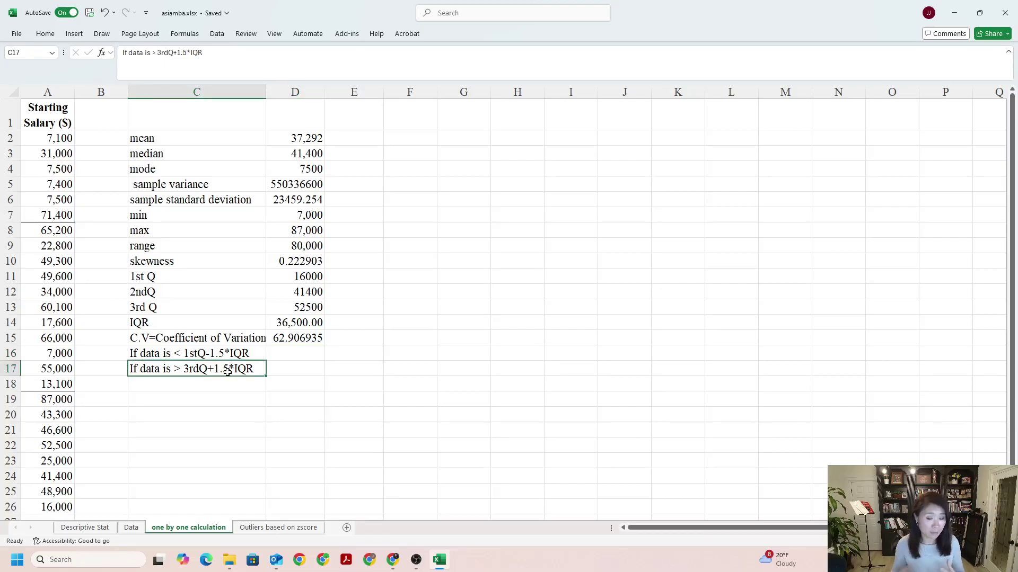
pyautogui.click(289, 357)
pyautogui.write('=')
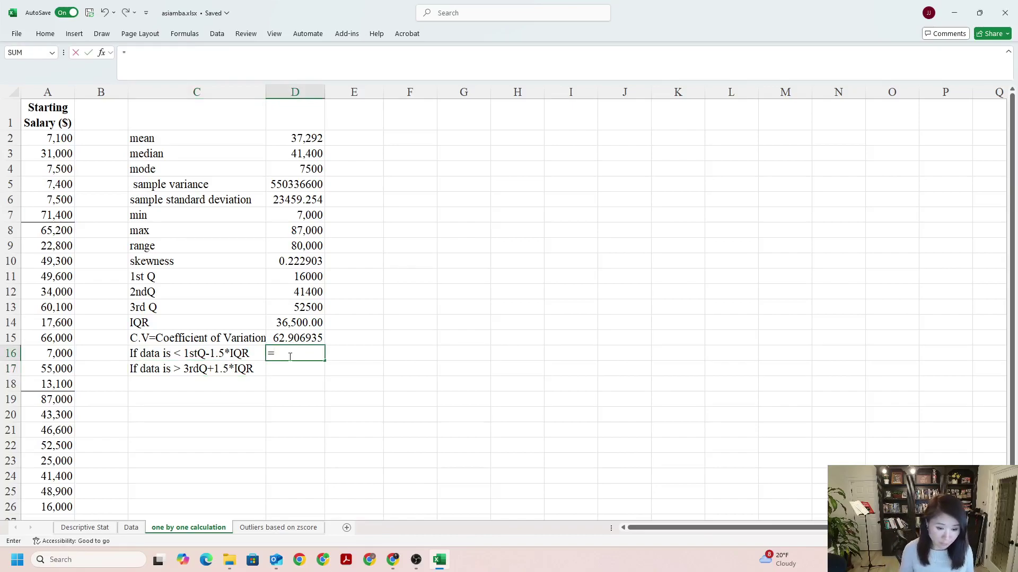
pyautogui.click(298, 278)
pyautogui.write('-1.5*')
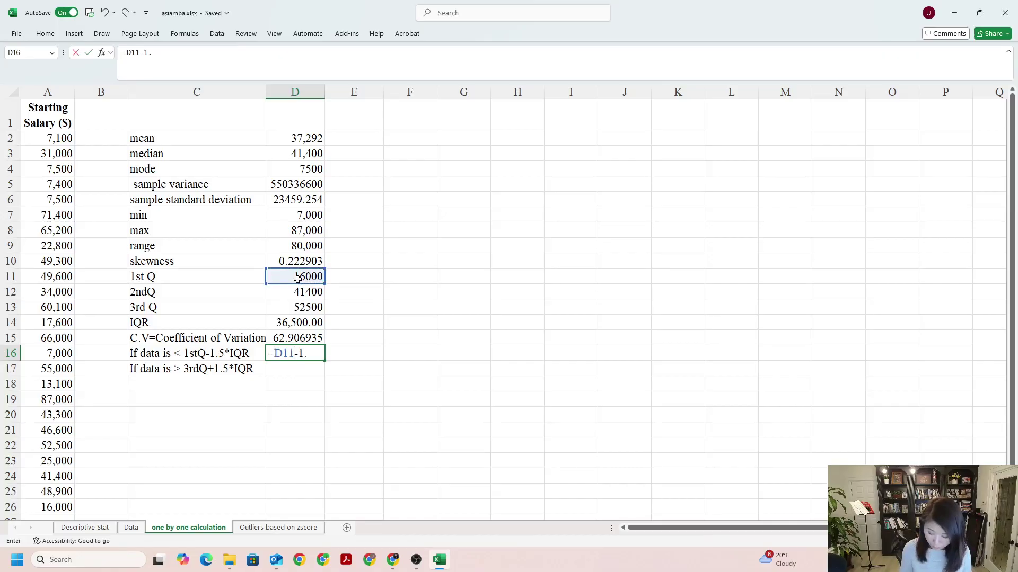
pyautogui.click(296, 320)
pyautogui.press('Return')
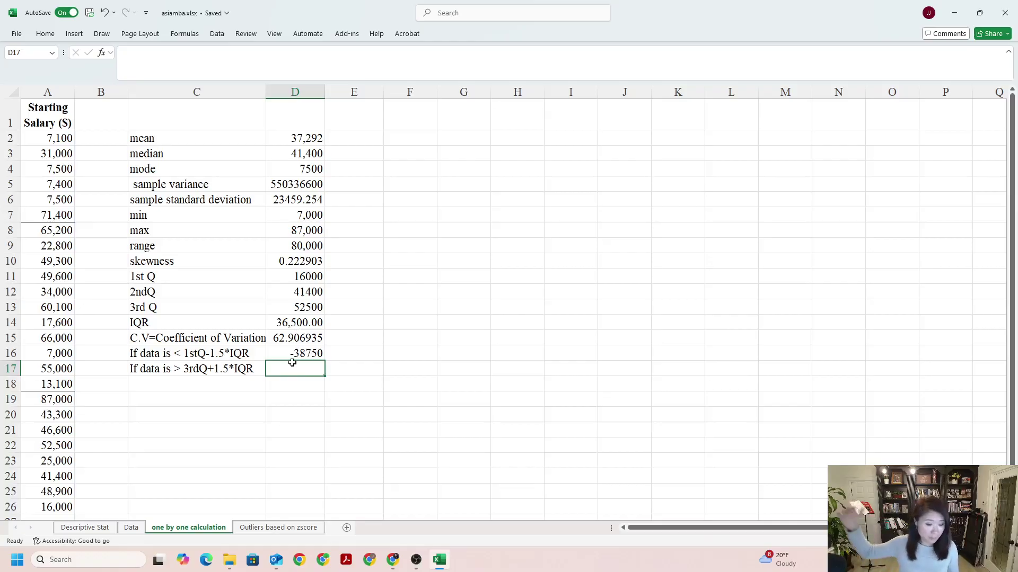
# Calculate the upper outlier limit in cell D17 with =D13+1.5*D14.
pyautogui.write('=')
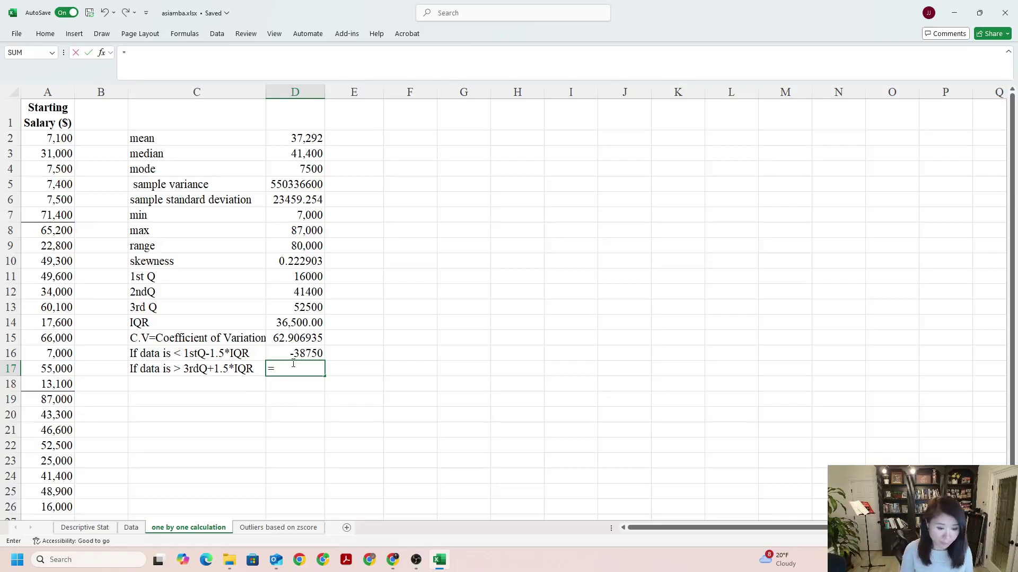
pyautogui.click(292, 311)
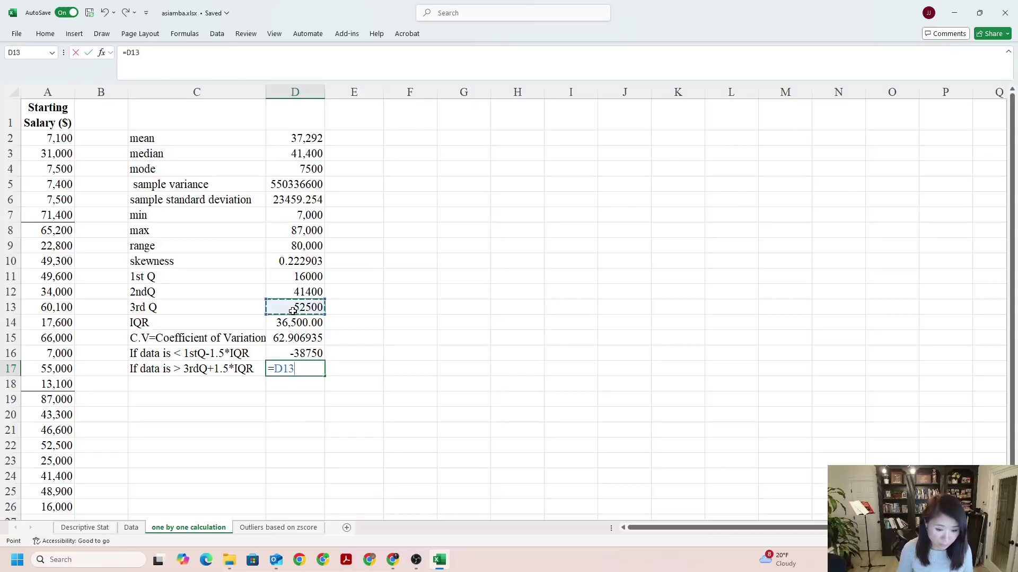
pyautogui.write('+1.5*')
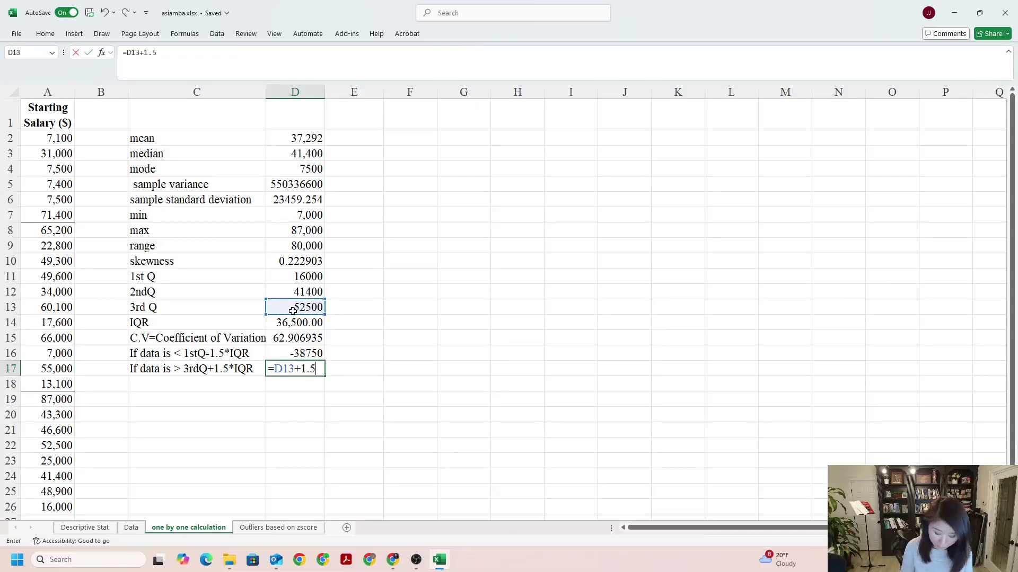
pyautogui.click(291, 325)
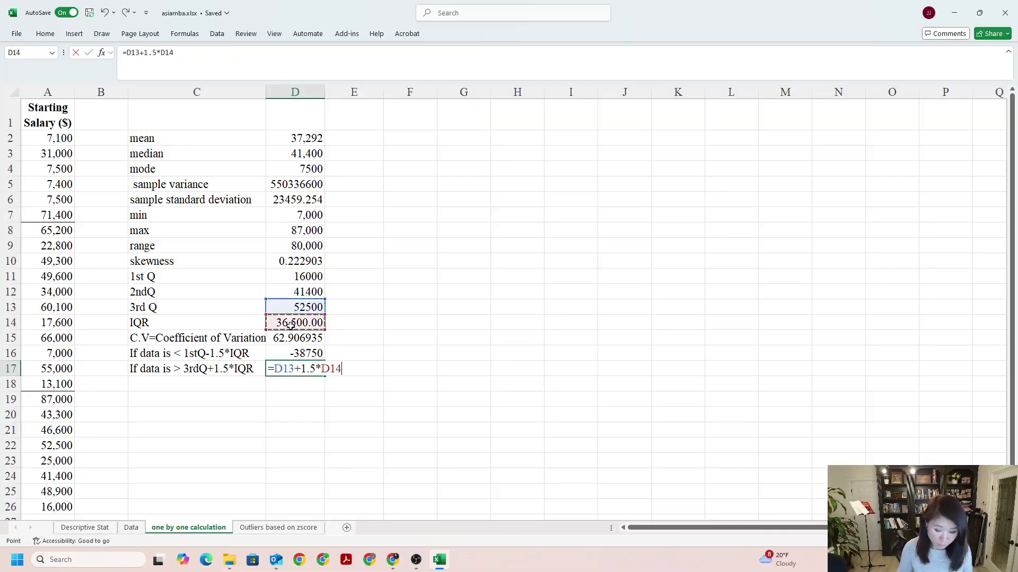
pyautogui.press('Return')
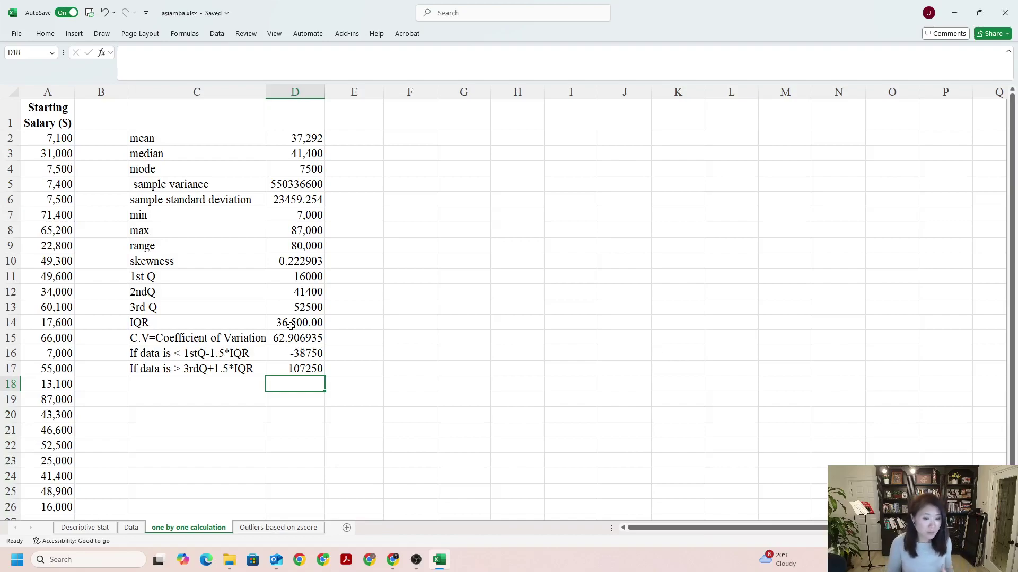